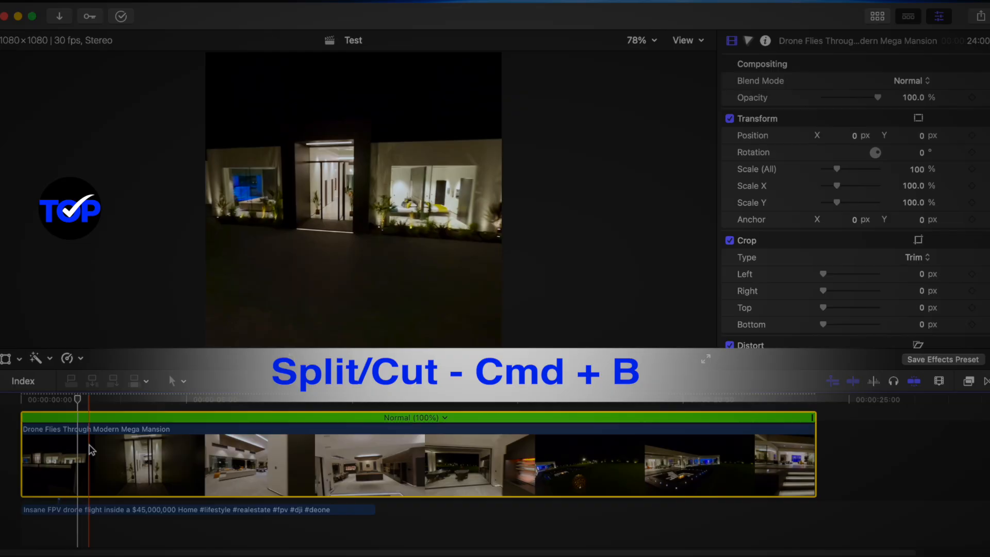
# Try splitting the drone clip at about 2 seconds, selecting each of the two pieces, and undo the split
pyautogui.press('super+b')
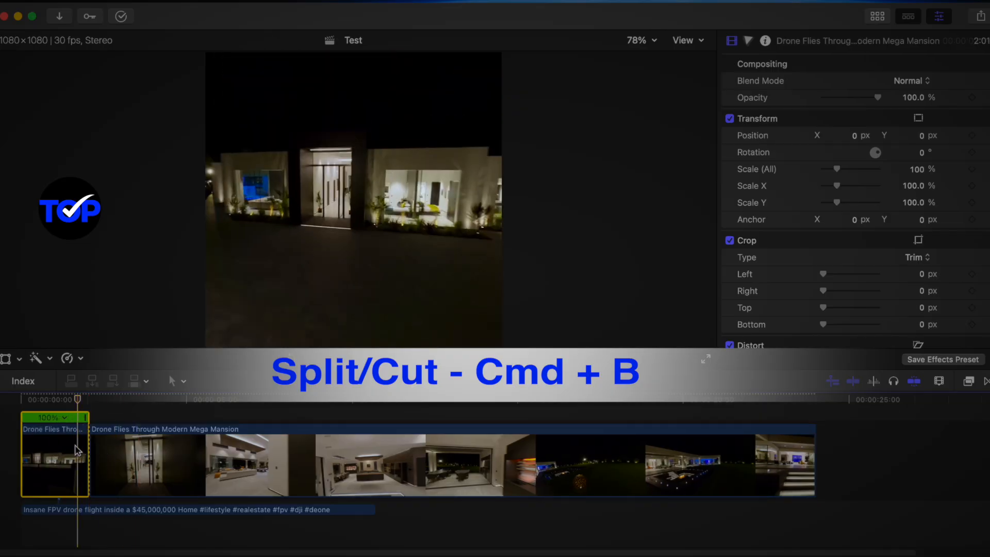
pyautogui.click(63, 457)
pyautogui.click(177, 459)
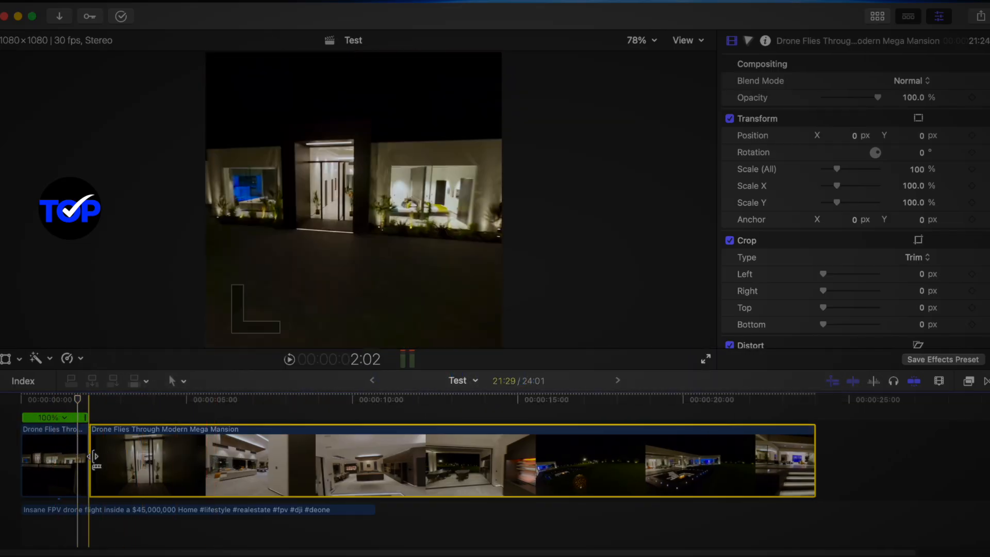
pyautogui.press('super+z')
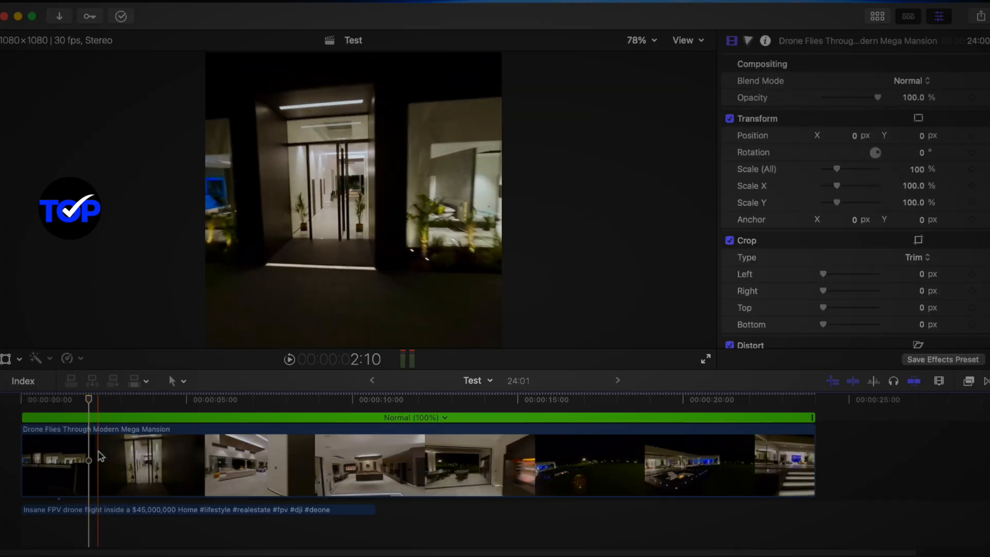
# Blade the drone clip's speed at 2:02 and 4:22 to separate a middle speed segment
pyautogui.click(101, 456)
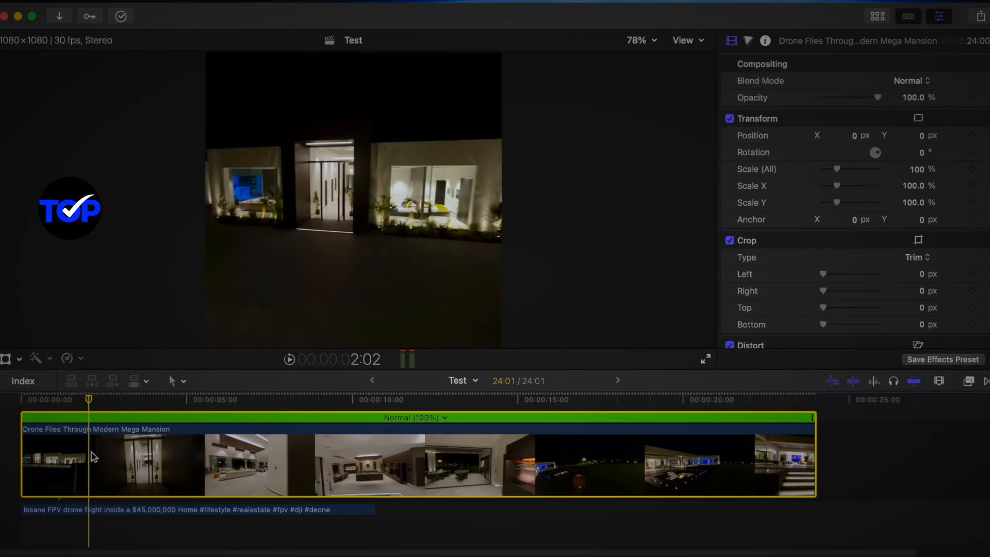
pyautogui.hotkey('shift', 'b')
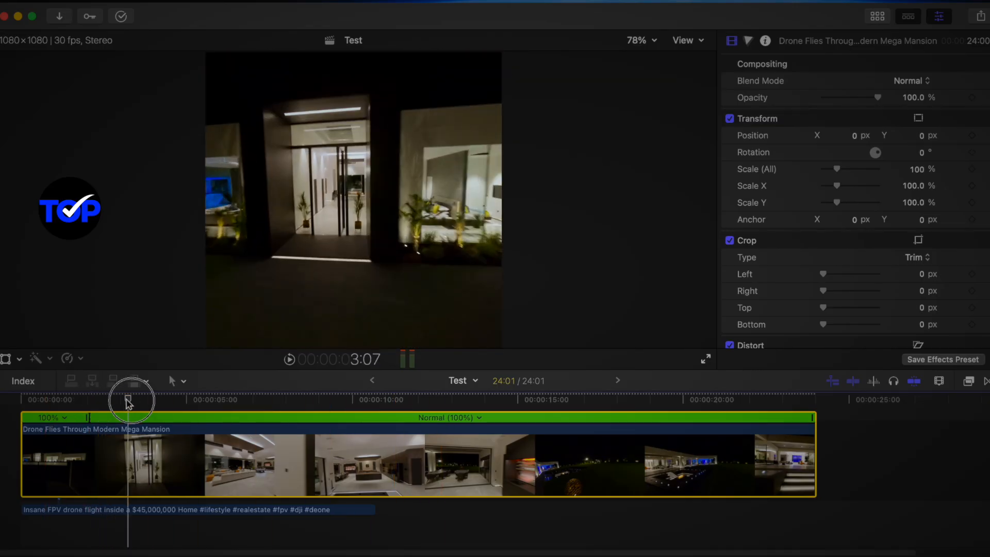
pyautogui.moveTo(129, 403); pyautogui.dragTo(178, 419)
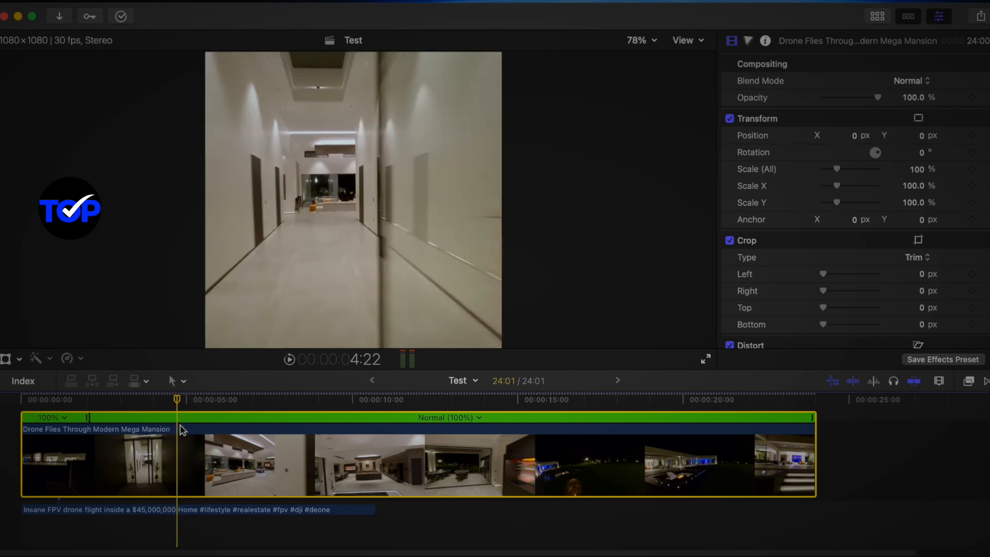
pyautogui.hotkey('shift', 'b')
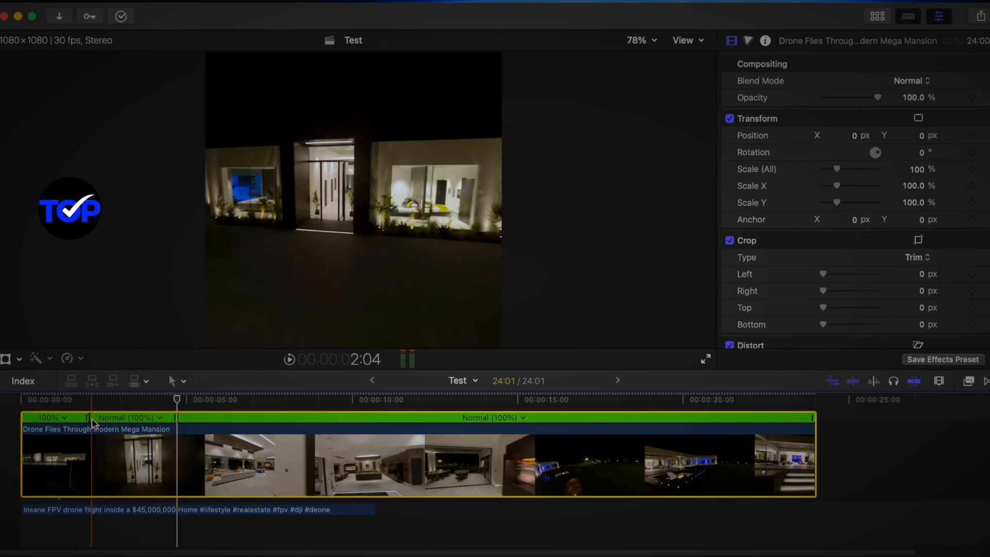
pyautogui.click(130, 420)
pyautogui.click(298, 416)
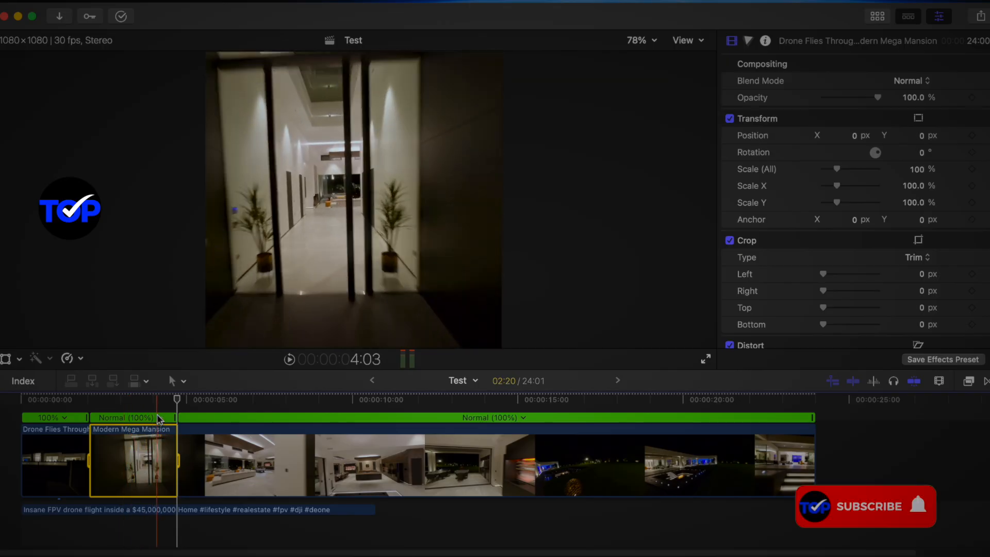
# Set the middle speed segment to Fast 4x and play back the speed change
pyautogui.click(160, 417)
pyautogui.moveTo(195, 466)
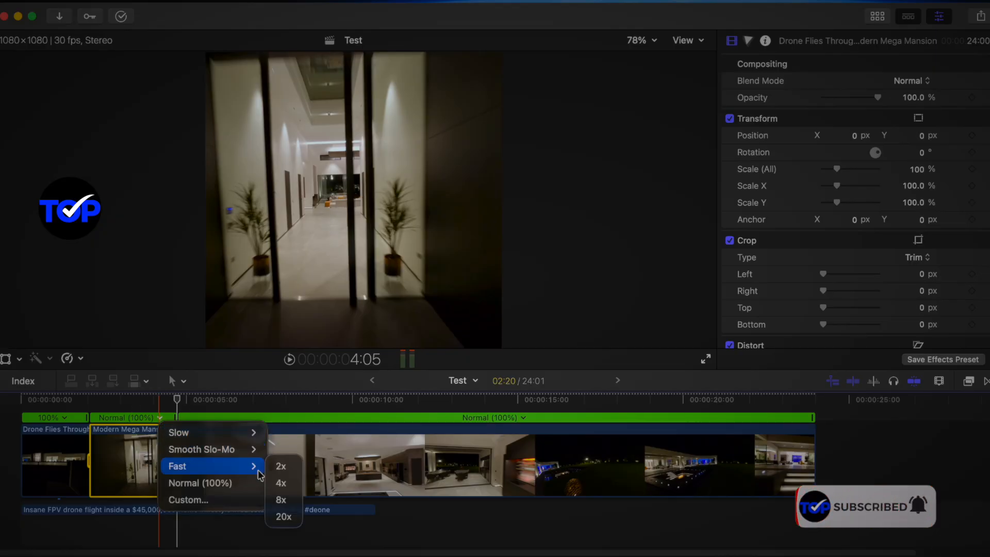
pyautogui.click(279, 484)
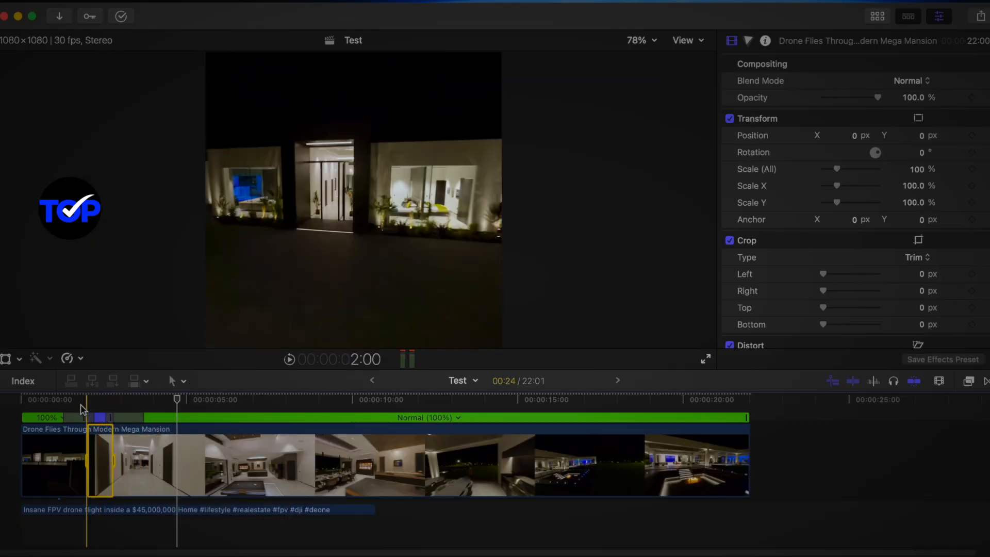
pyautogui.press('space')
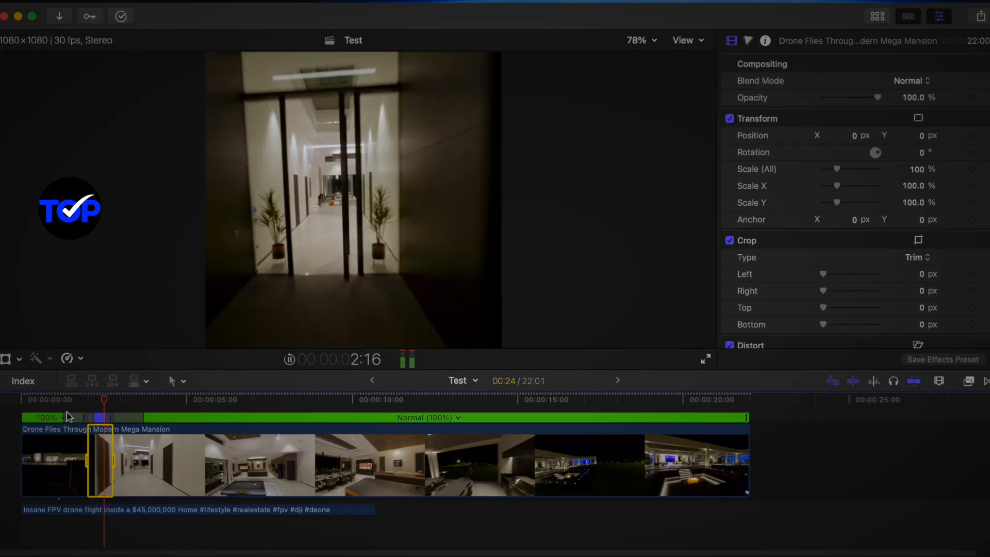
pyautogui.press('space')
# Undo the 4x speed change and both speed cuts on the drone clip
pyautogui.press('super+z')
pyautogui.press('super+z')
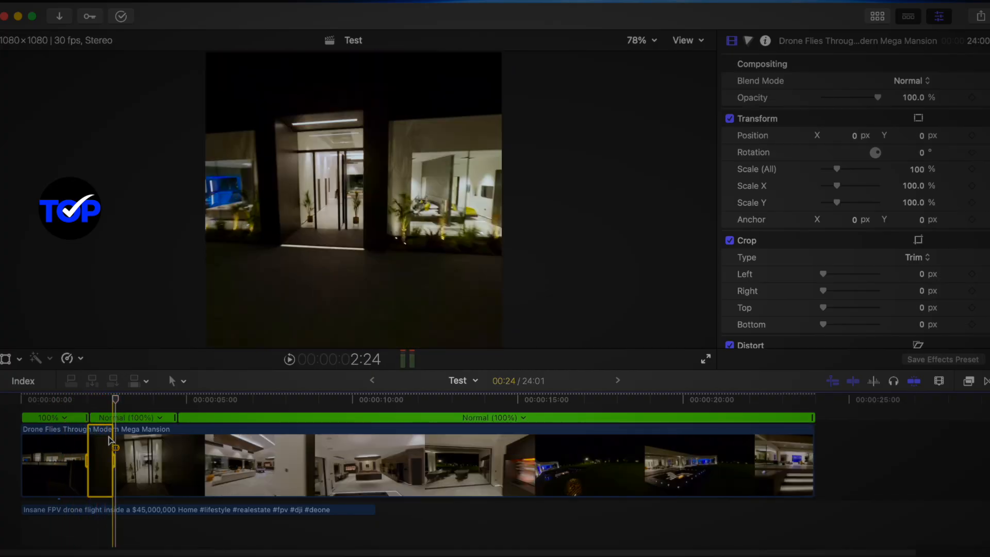
pyautogui.press('super+z')
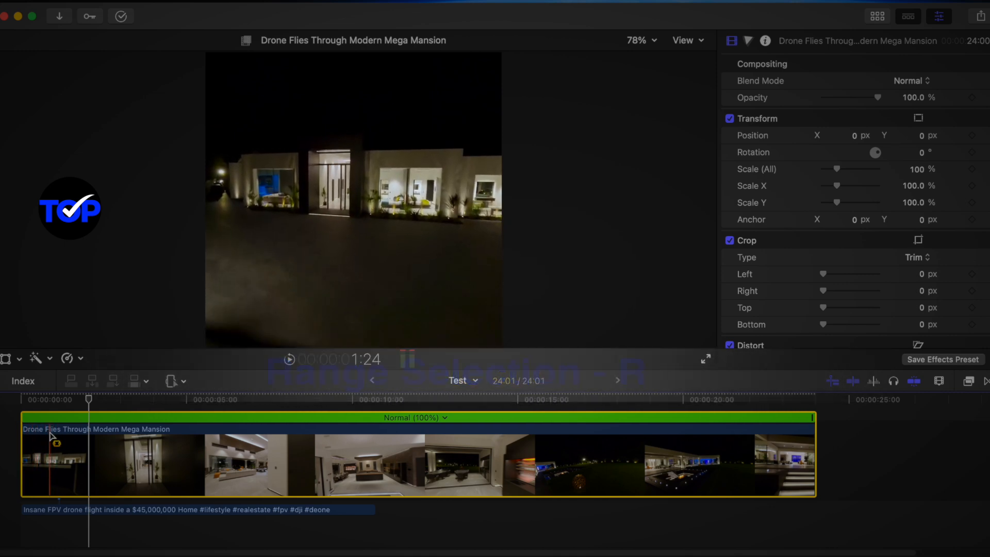
# Select a 4-second range starting about 1 second into the drone clip and set its speed to Fast 4x
pyautogui.moveTo(50, 437); pyautogui.dragTo(189, 446)
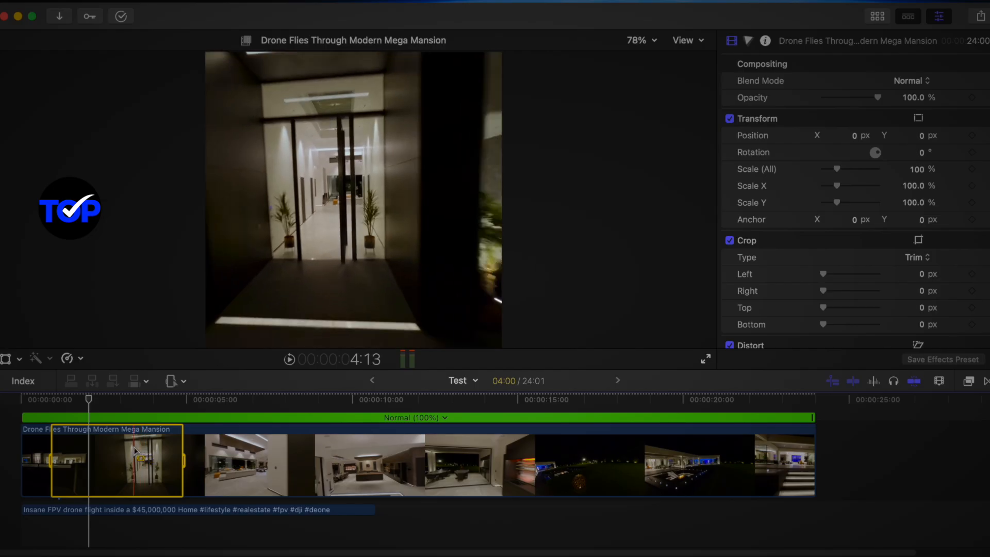
pyautogui.click(81, 358)
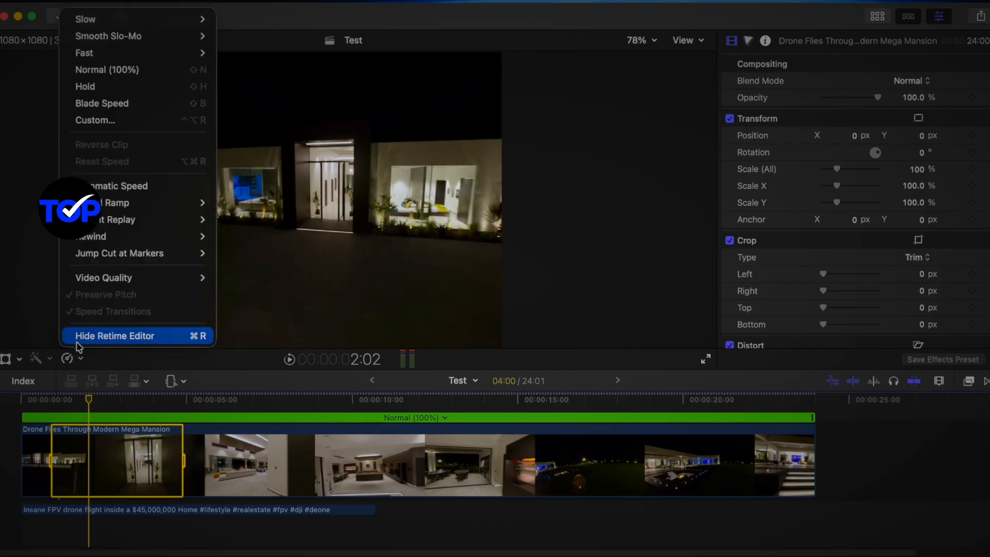
pyautogui.moveTo(205, 54)
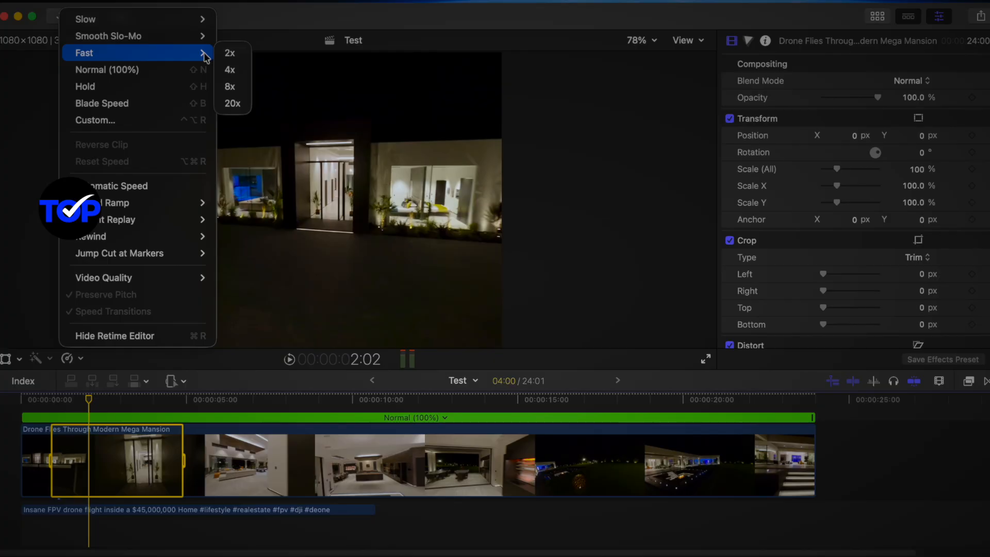
pyautogui.click(229, 71)
# Play the timeline from the start through the 4x segment to review the speed ramp
pyautogui.moveTo(88, 402); pyautogui.dragTo(5, 410)
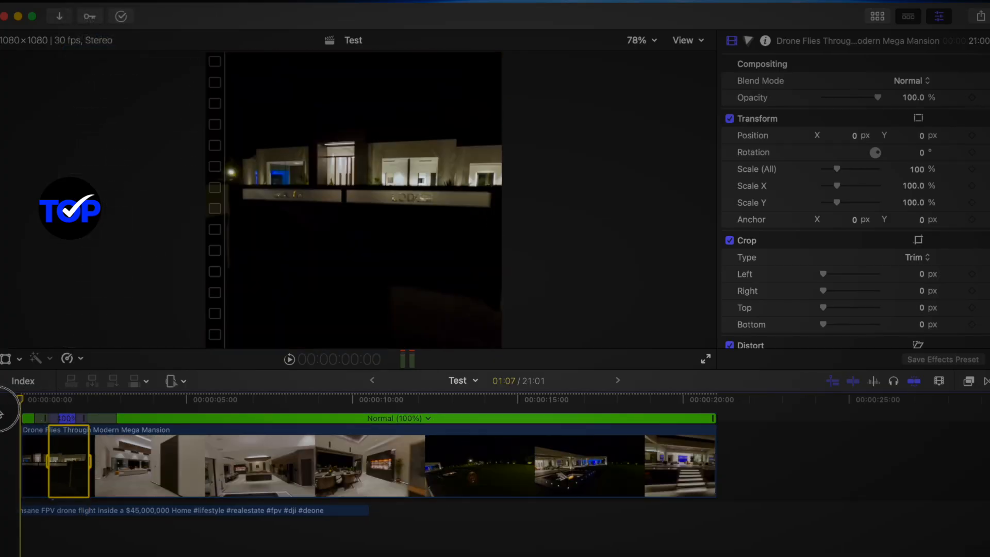
pyautogui.press('super+equal')
pyautogui.press('super+equal')
pyautogui.scroll(2, 41, 482)
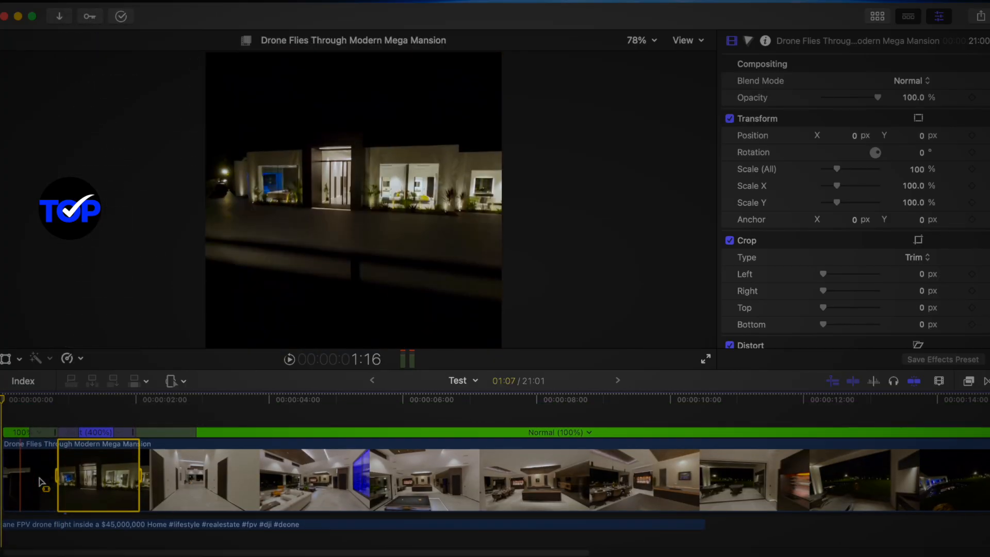
pyautogui.moveTo(35, 403); pyautogui.dragTo(0, 402)
pyautogui.press('space')
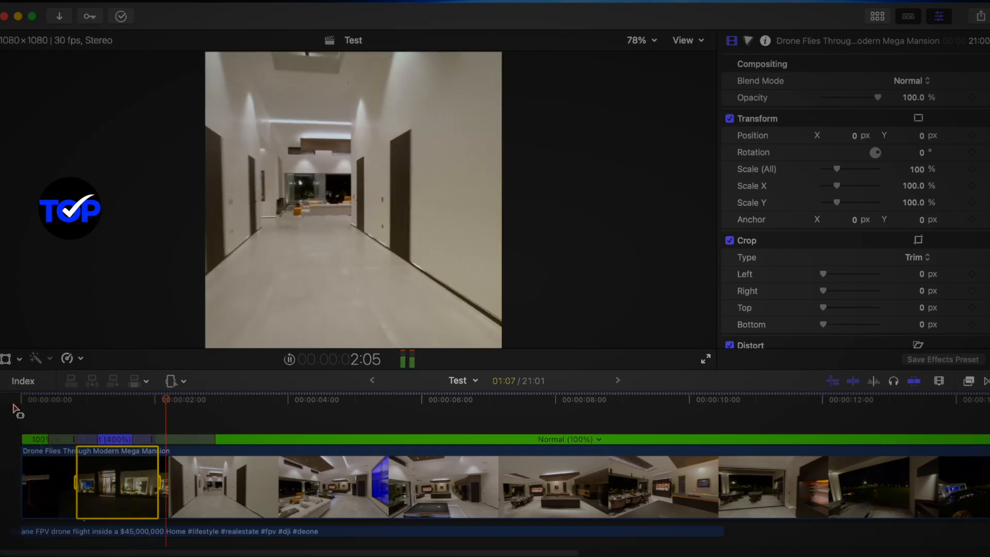
pyautogui.press('space')
# Adjust the source frame of the speed transition at the end of the 4x segment and replay from the start
pyautogui.click(159, 410)
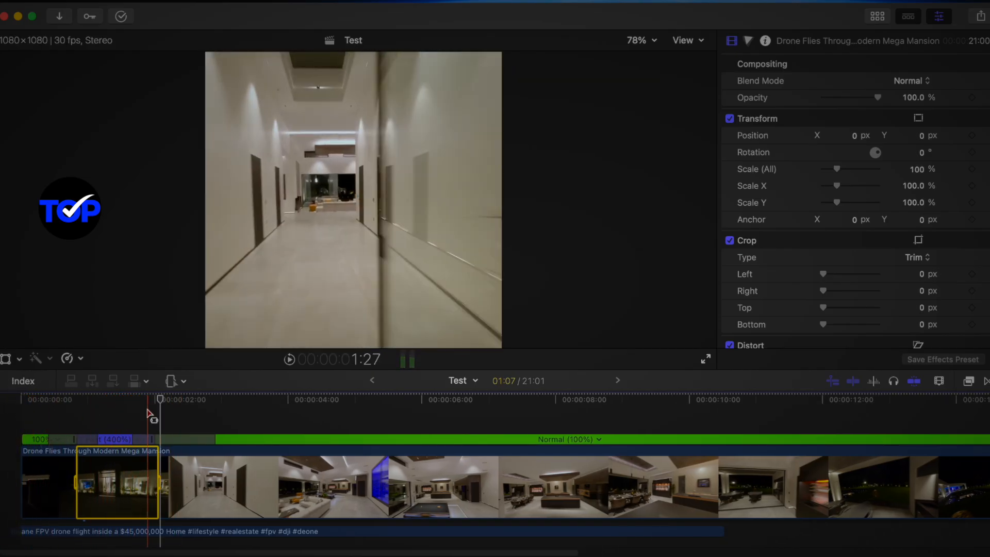
pyautogui.doubleClick(152, 438)
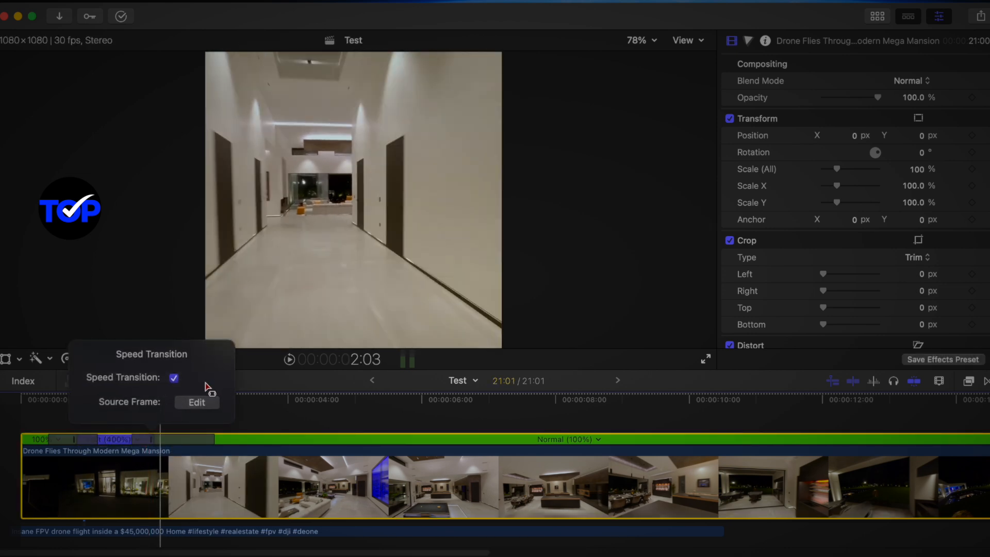
pyautogui.click(201, 401)
pyautogui.moveTo(153, 439); pyautogui.dragTo(152, 438)
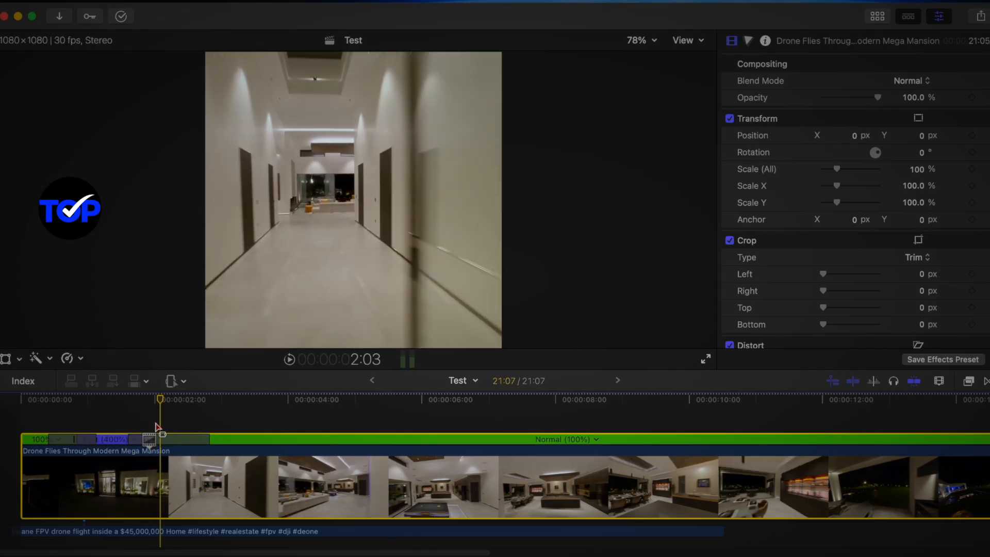
pyautogui.moveTo(158, 398); pyautogui.dragTo(23, 418)
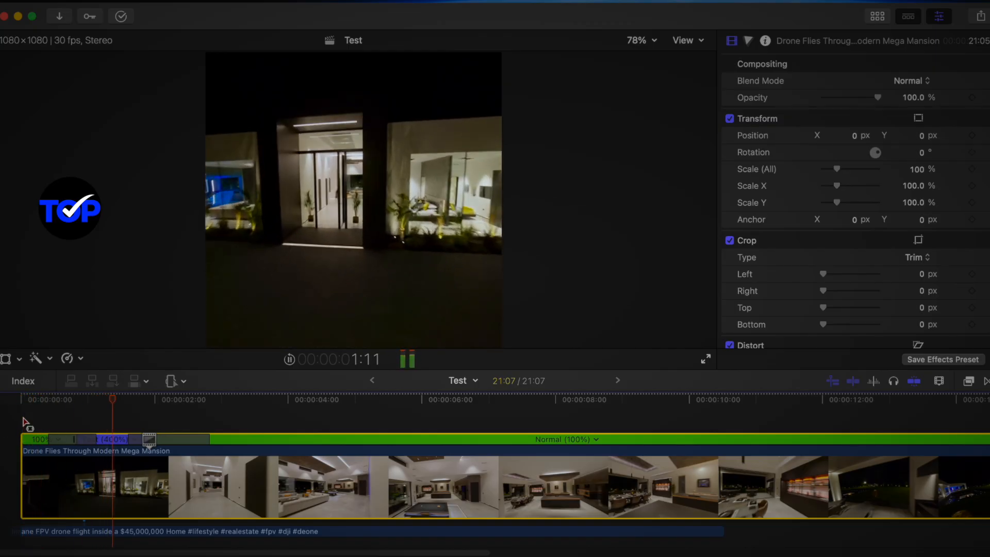
pyautogui.press('space')
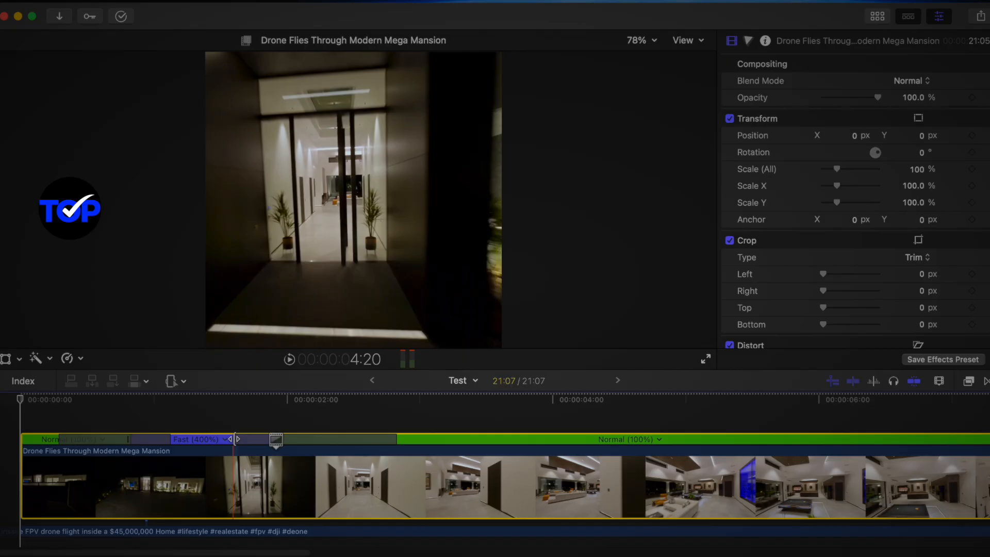
# Widen the speed transitions around the first 4x segment, extending the outgoing ramp to about 3.3 seconds, and play it back
pyautogui.moveTo(235, 439); pyautogui.dragTo(200, 440)
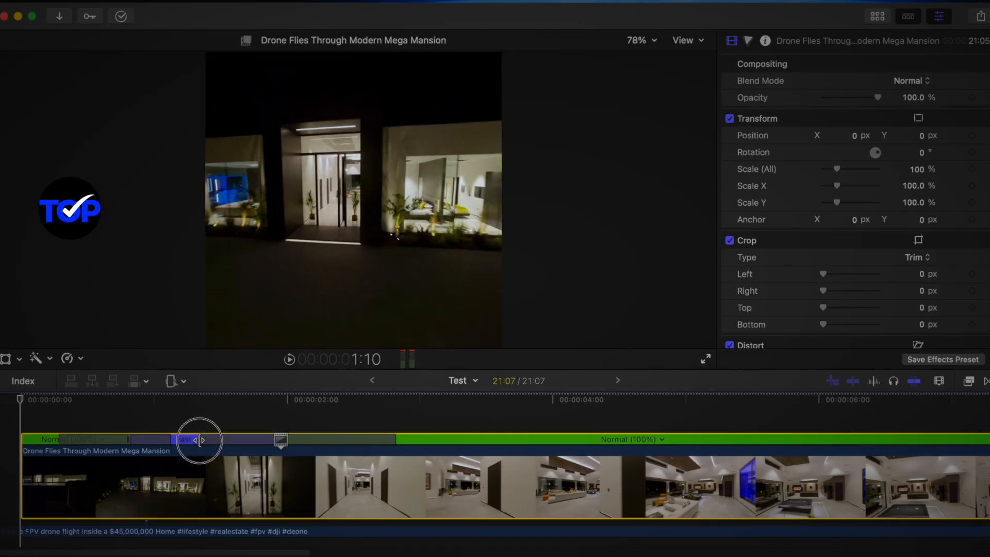
pyautogui.click(170, 439)
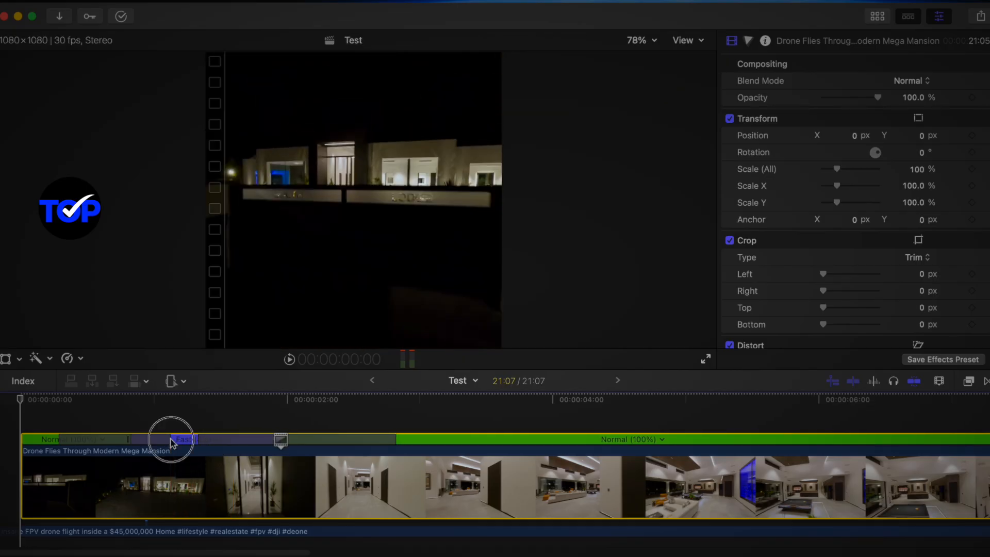
pyautogui.moveTo(168, 438); pyautogui.dragTo(201, 438)
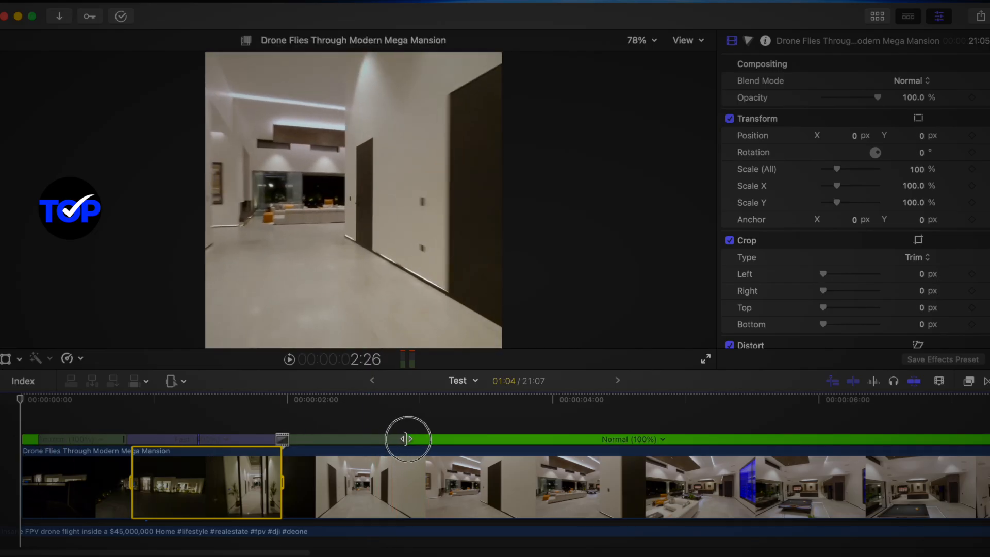
pyautogui.moveTo(406, 438); pyautogui.dragTo(455, 442)
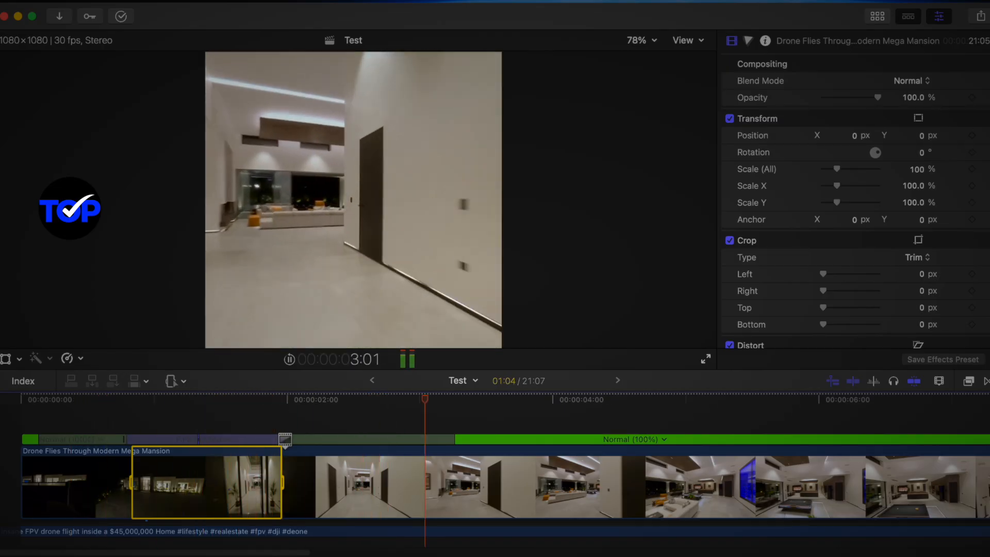
pyautogui.hscroll(1, 199, 436)
pyautogui.press('space')
pyautogui.press('space')
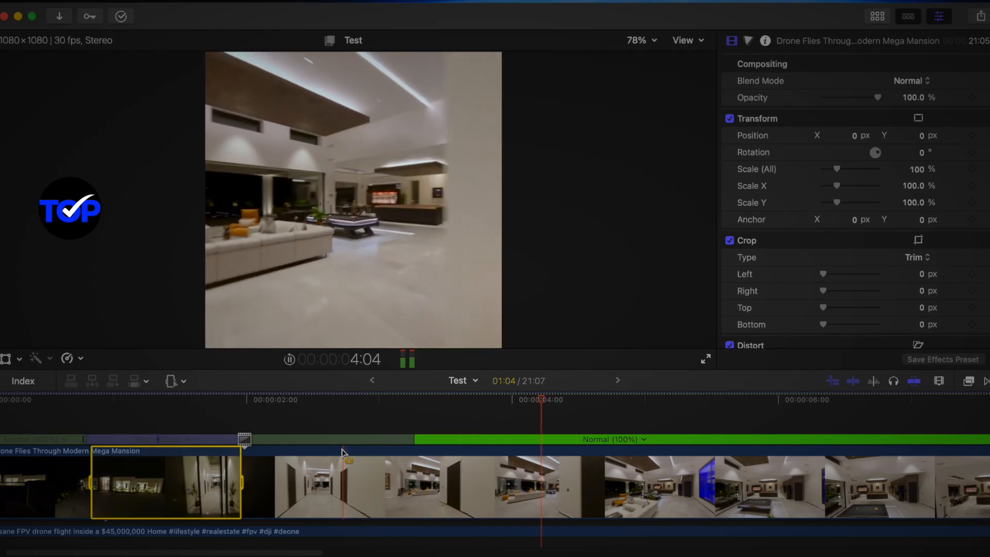
pyautogui.press('space')
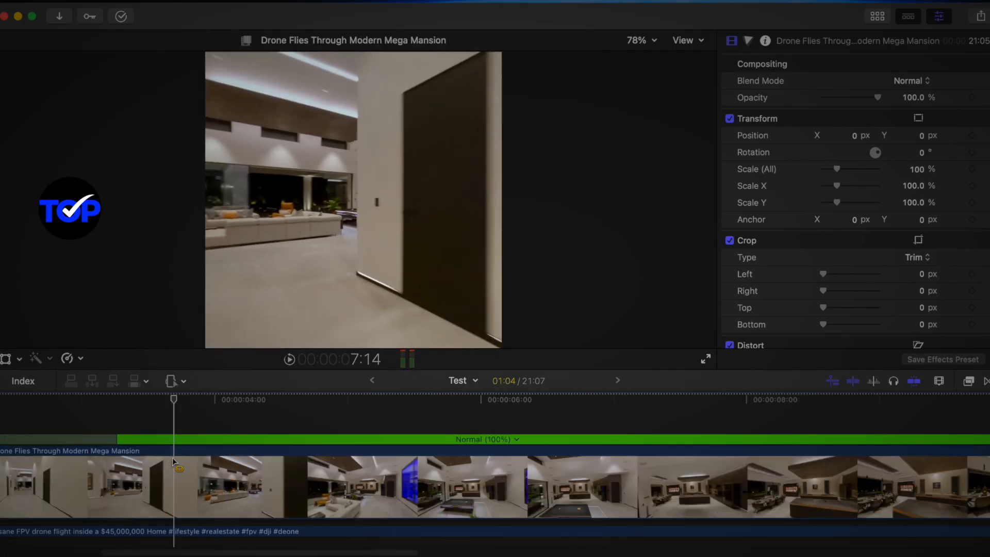
# Select a range of about 2:08 starting near 3.7 seconds on the drone clip and set its speed to Fast 4x
pyautogui.moveTo(174, 460); pyautogui.dragTo(475, 506)
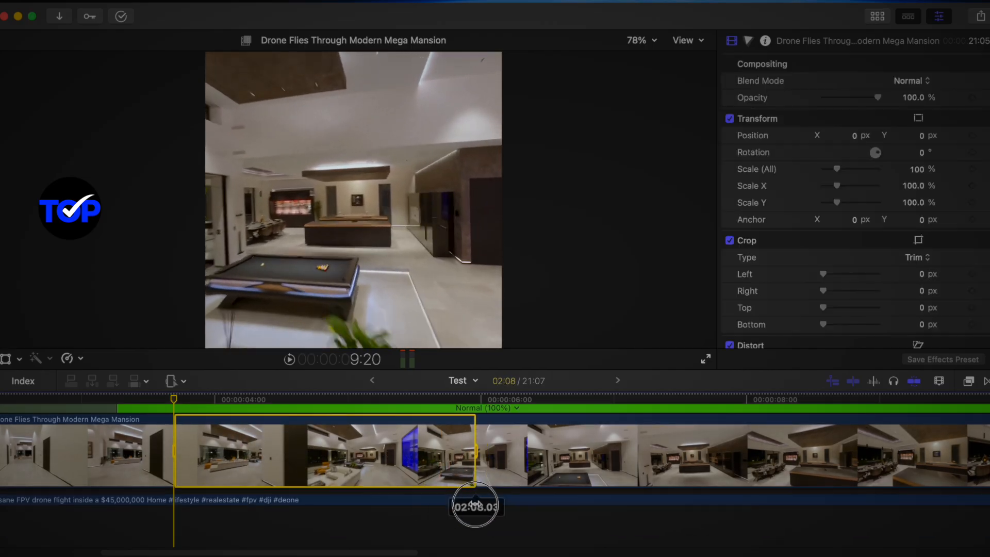
pyautogui.click(182, 386)
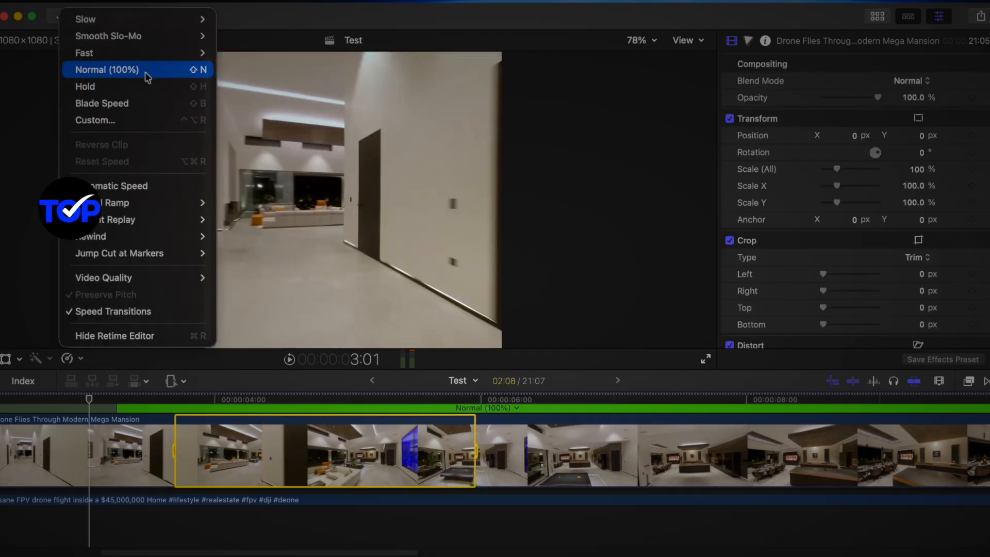
pyautogui.moveTo(170, 58)
pyautogui.click(232, 69)
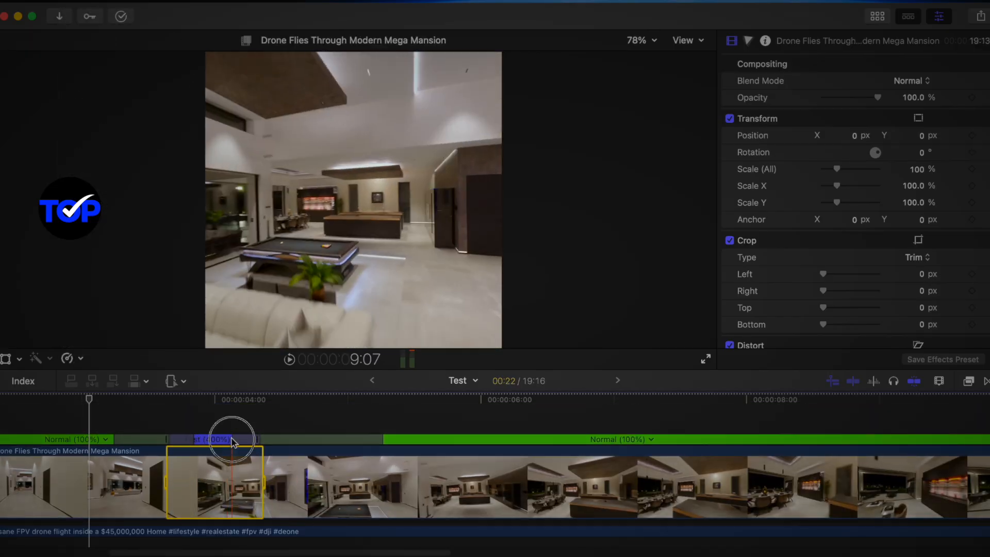
# Widen the speed transitions around the second 4x segment, extending the outgoing ramp to about 6 seconds
pyautogui.click(232, 441)
pyautogui.click(221, 441)
pyautogui.moveTo(226, 438); pyautogui.dragTo(212, 439)
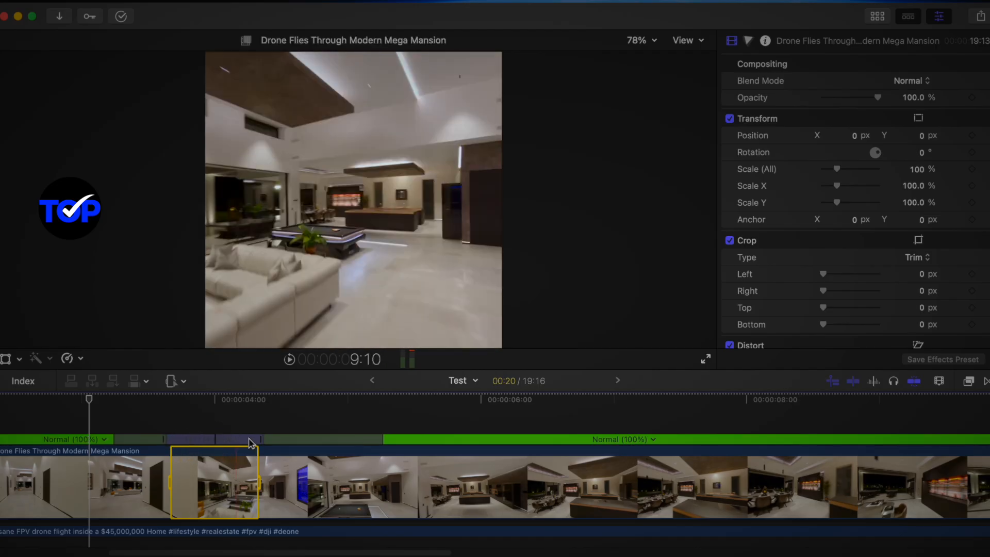
pyautogui.moveTo(381, 438); pyautogui.dragTo(475, 440)
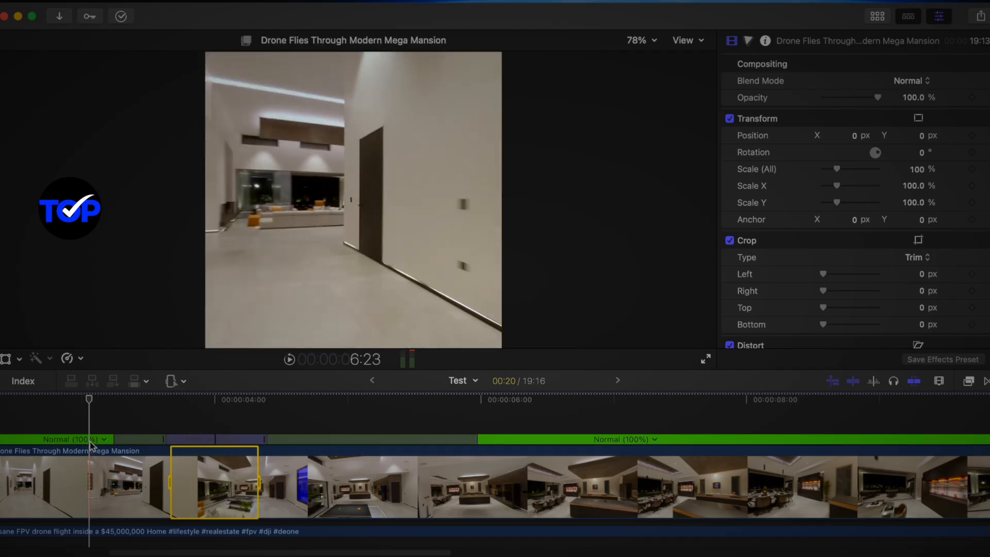
# Widen the speed transitions on both sides of the normal-speed section between the first two 4x segments and replay from the start
pyautogui.click(111, 440)
pyautogui.moveTo(312, 552); pyautogui.dragTo(242, 553)
pyautogui.moveTo(120, 439); pyautogui.dragTo(211, 441)
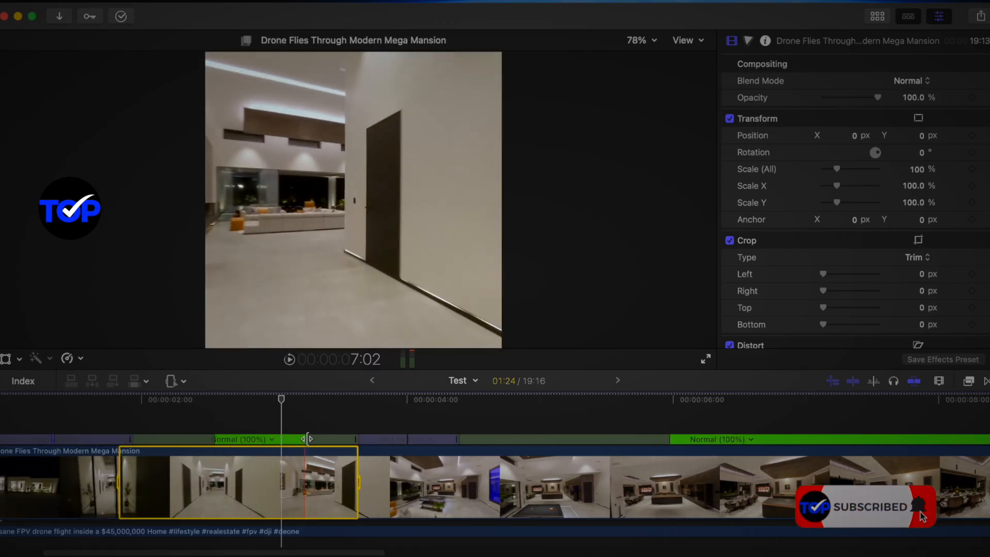
pyautogui.moveTo(305, 438); pyautogui.dragTo(229, 440)
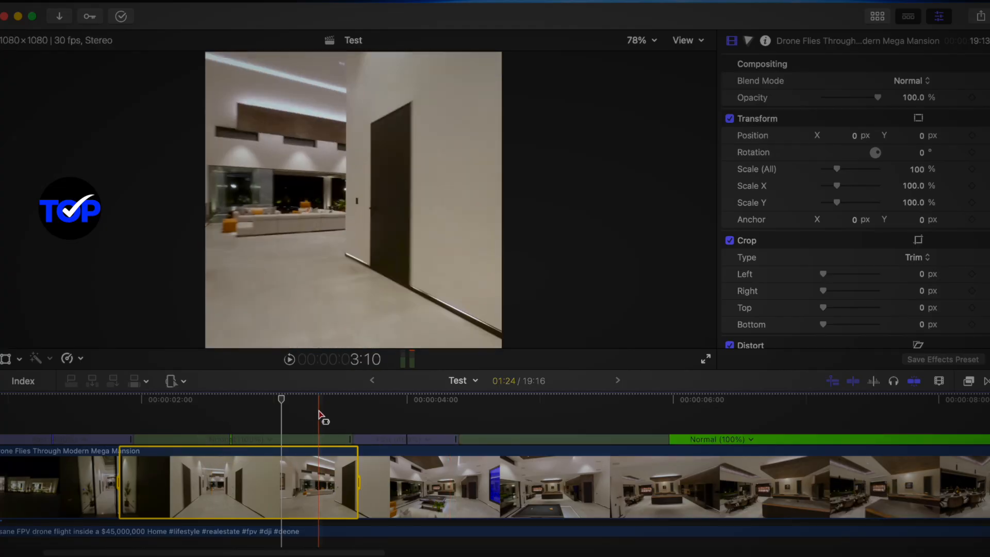
pyautogui.press('Home')
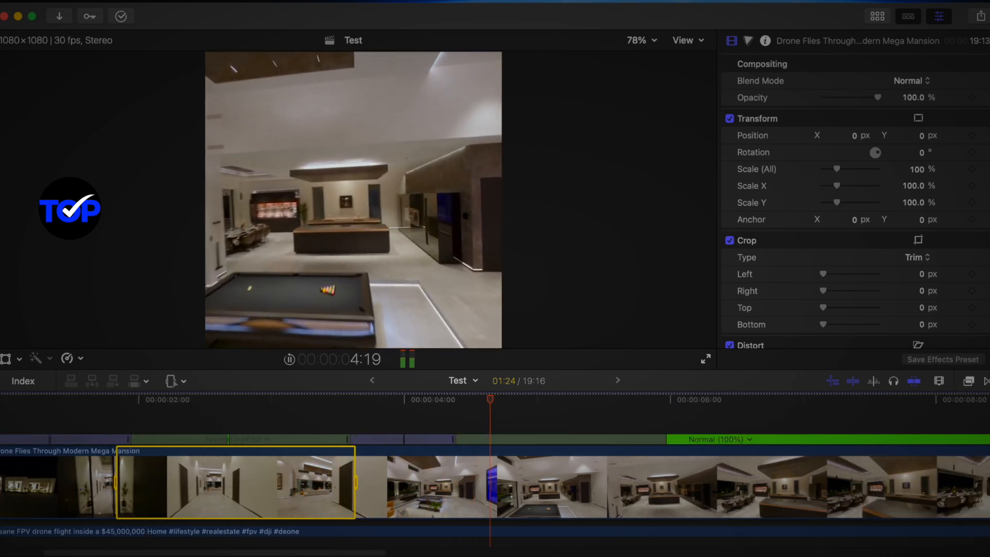
pyautogui.press('space')
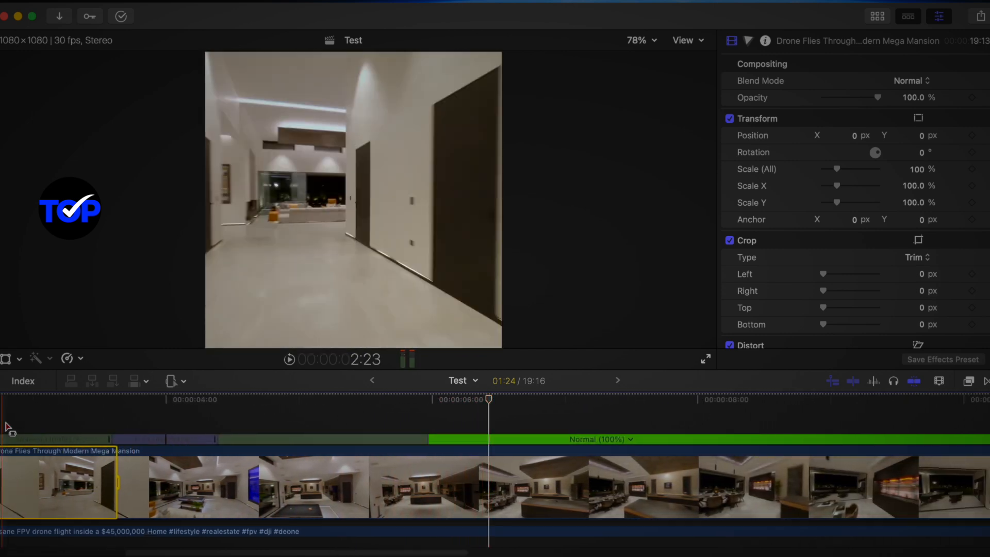
# Select a range of 3:19 starting at 6:09 on the drone clip and set its speed to Fast 4x
pyautogui.click(471, 457)
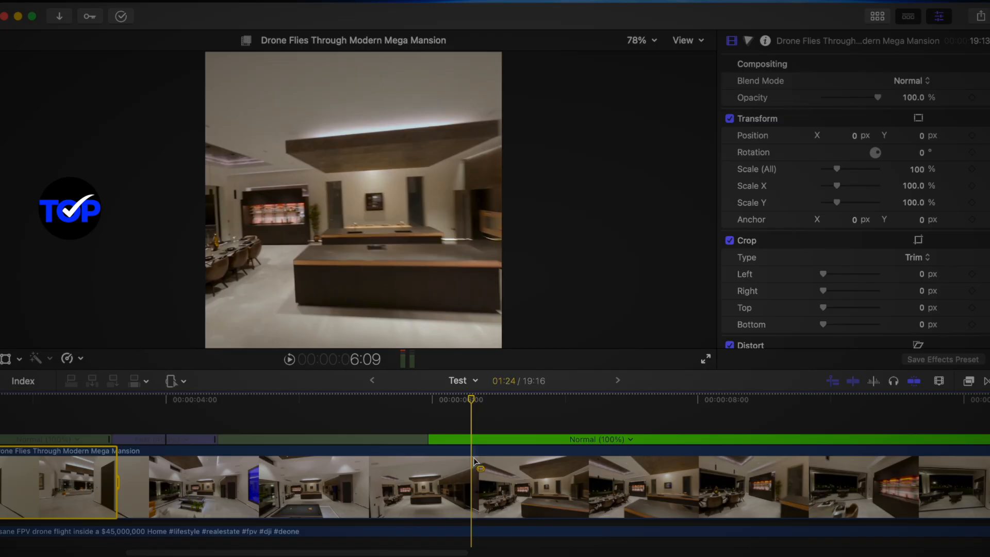
pyautogui.click(480, 462)
pyautogui.moveTo(580, 489); pyautogui.dragTo(875, 496)
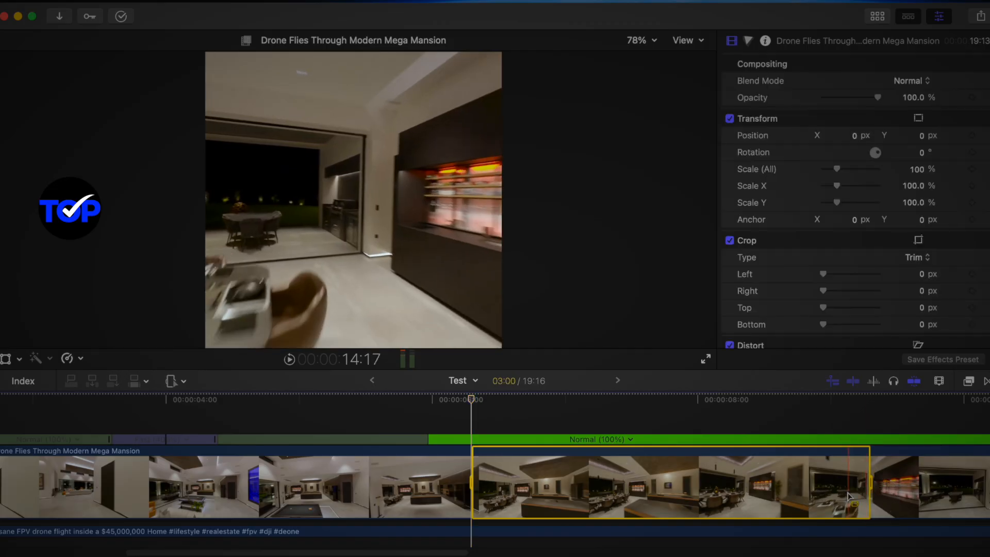
pyautogui.moveTo(454, 551); pyautogui.dragTo(555, 550)
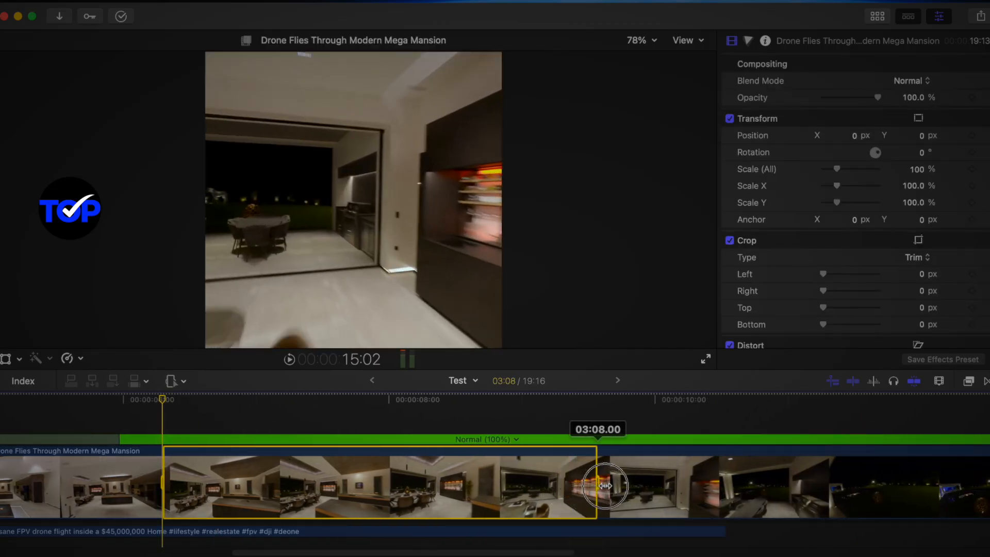
pyautogui.moveTo(648, 494); pyautogui.dragTo(702, 493)
pyautogui.click(82, 359)
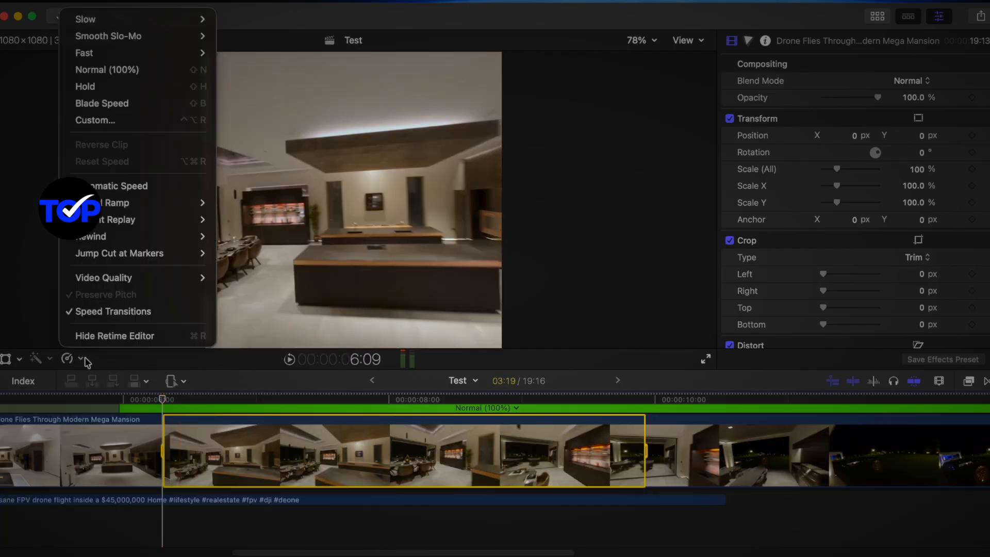
pyautogui.click(249, 69)
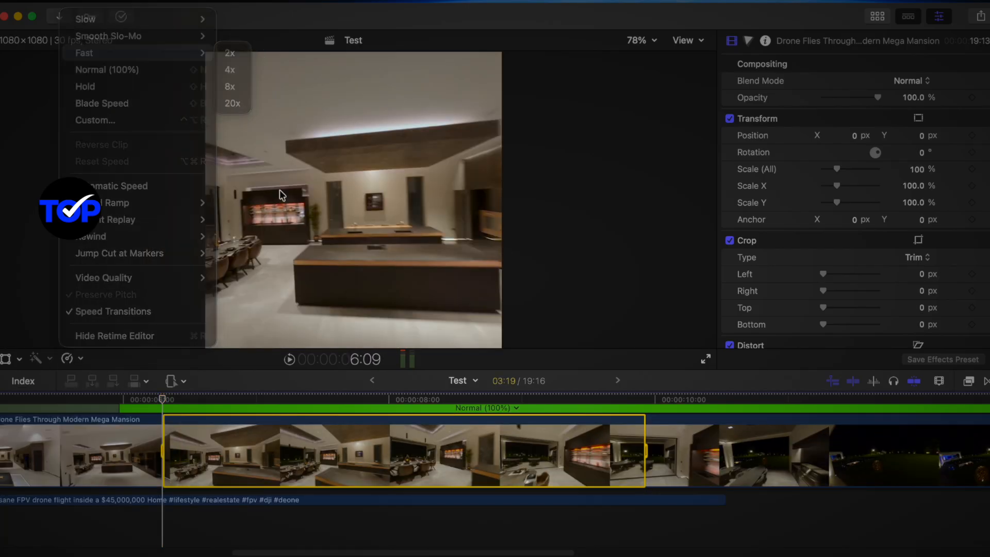
# Widen the speed transitions inside the third 4x segment and play it back
pyautogui.moveTo(257, 408); pyautogui.dragTo(226, 409)
pyautogui.press('space')
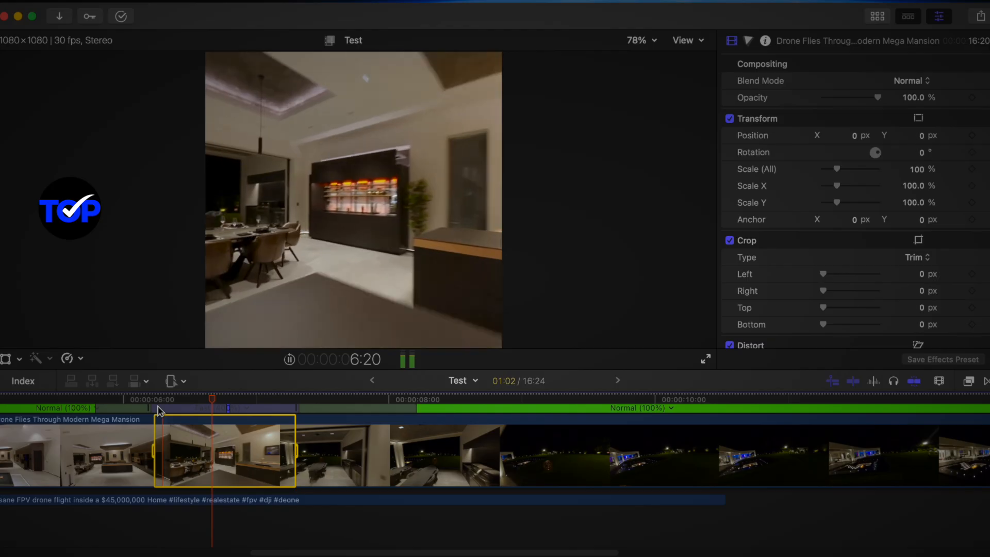
pyautogui.press('space')
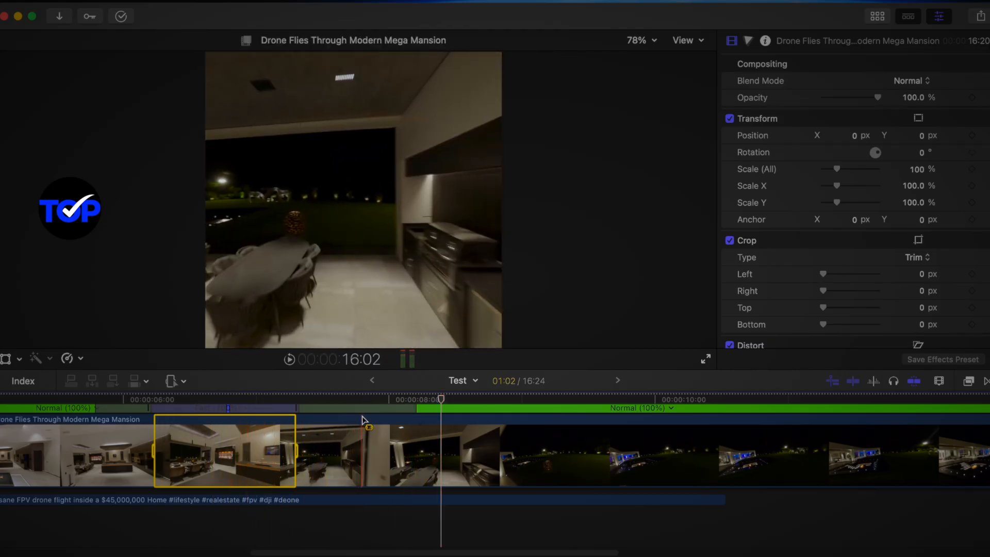
# Select a range of 3:27 starting at 8:29 on the drone clip and set its speed to Fast 8x
pyautogui.moveTo(448, 403); pyautogui.dragTo(694, 460)
pyautogui.click(84, 359)
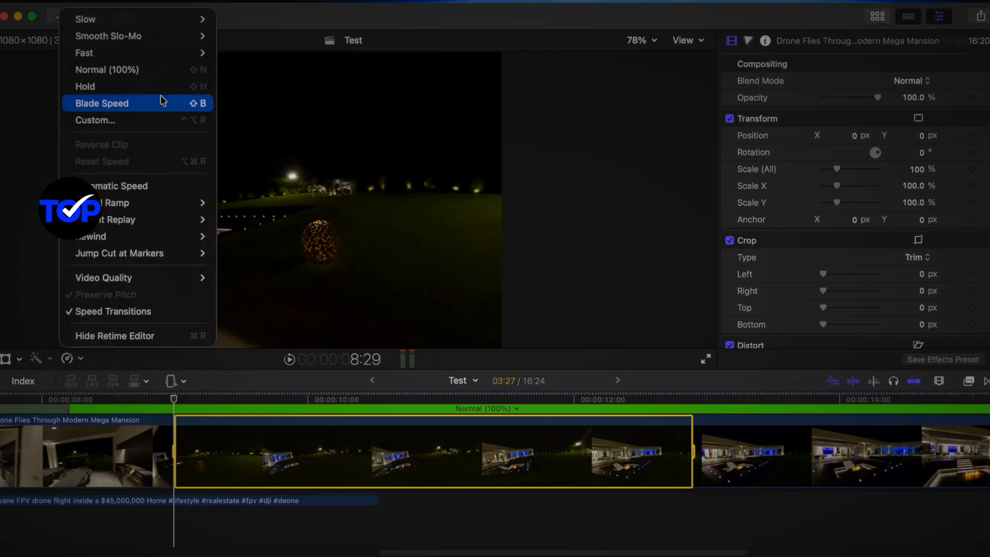
pyautogui.moveTo(173, 61)
pyautogui.click(230, 87)
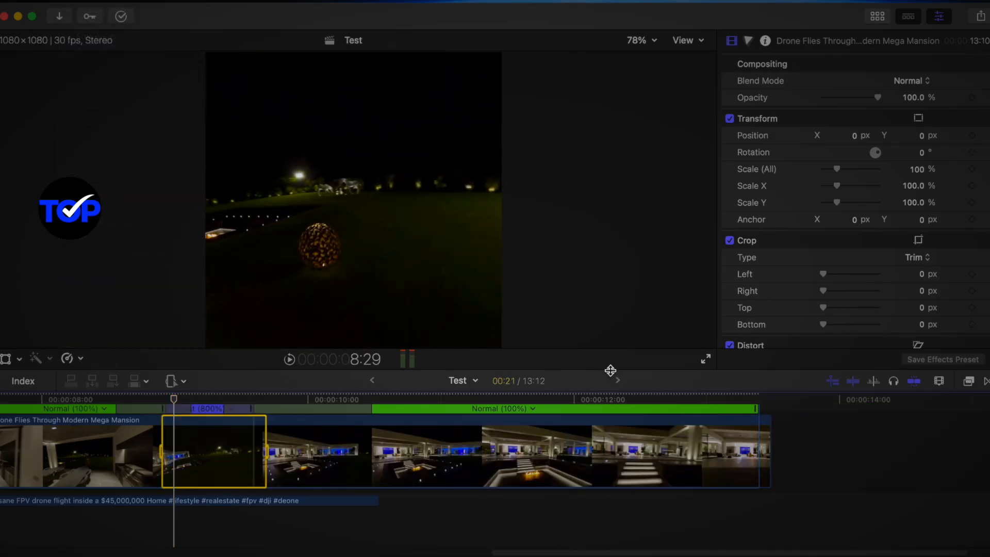
# Widen the speed transitions inside and around the 8x segment, extending its outgoing ramp well into the final normal-speed section
pyautogui.scroll(1, 549, 456)
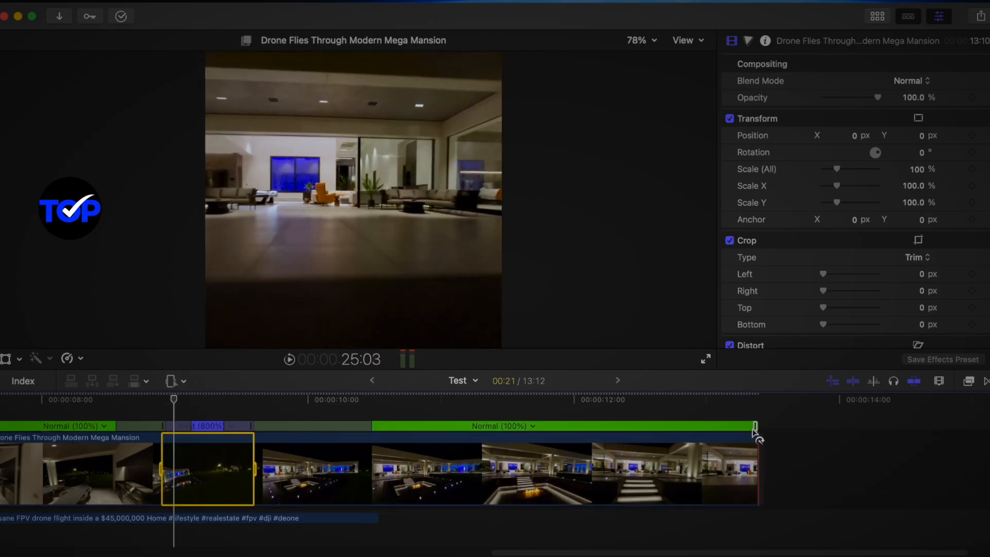
pyautogui.scroll(-1, 418, 509)
pyautogui.scroll(2, 418, 509)
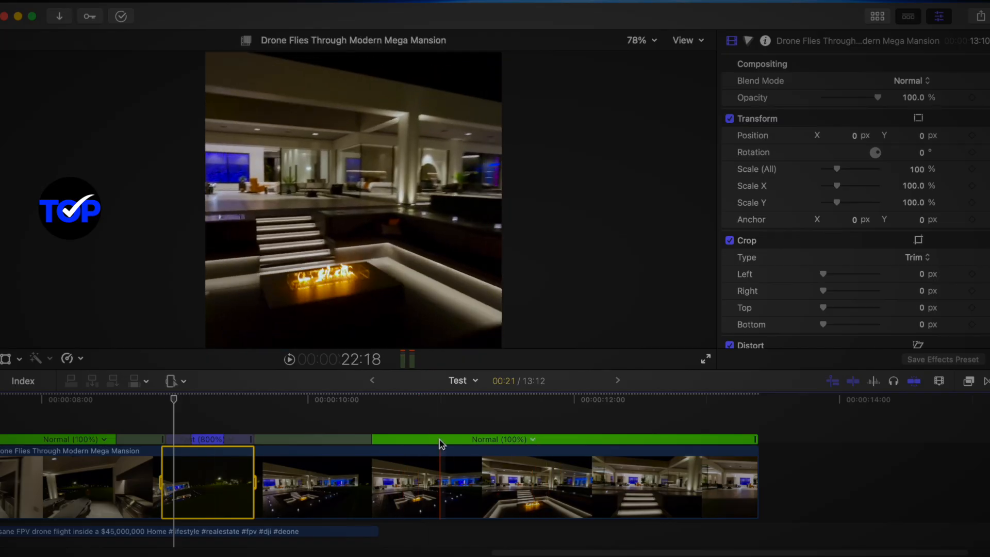
pyautogui.moveTo(226, 438); pyautogui.dragTo(189, 439)
pyautogui.moveTo(115, 439); pyautogui.dragTo(49, 440)
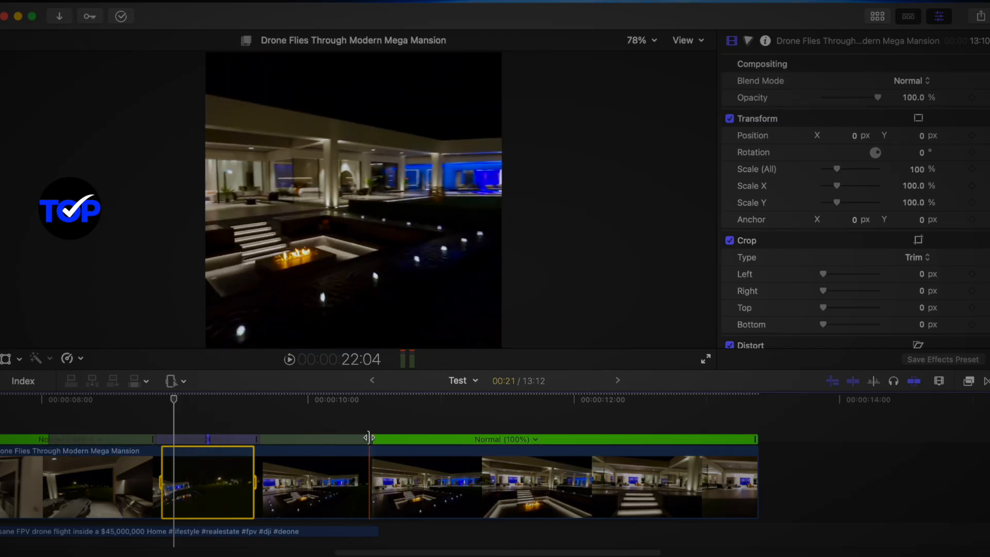
pyautogui.moveTo(371, 439); pyautogui.dragTo(545, 442)
# Extend the incoming ramp of the third 4x segment back to about 5 seconds, and play back the whole timeline
pyautogui.moveTo(410, 551); pyautogui.dragTo(300, 549)
pyautogui.click(273, 440)
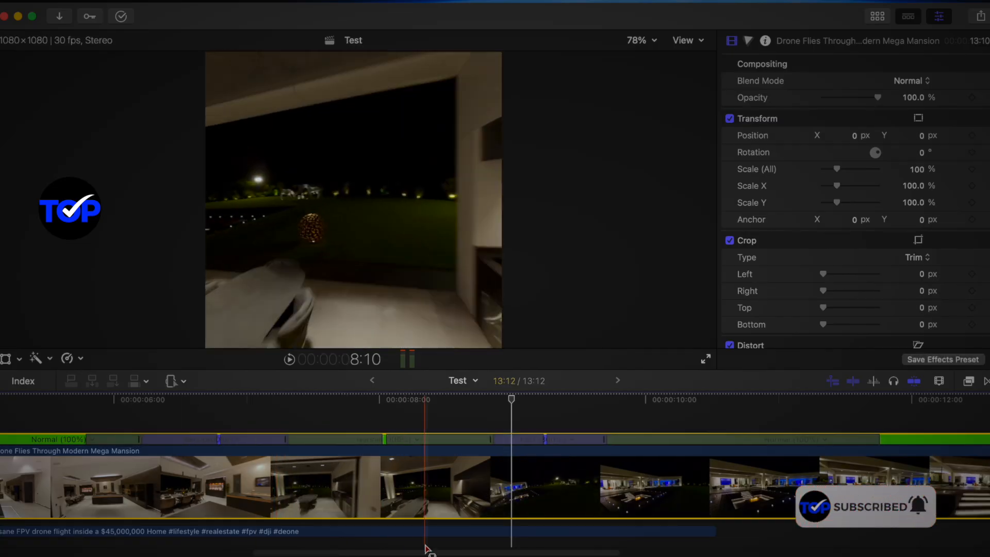
pyautogui.moveTo(425, 550); pyautogui.dragTo(269, 550)
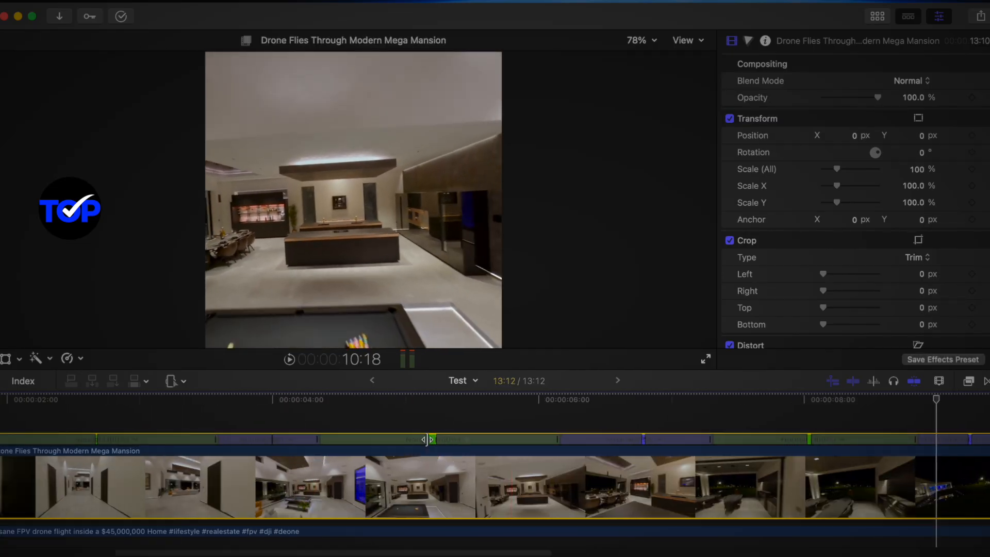
pyautogui.hotkey('shift', 'z')
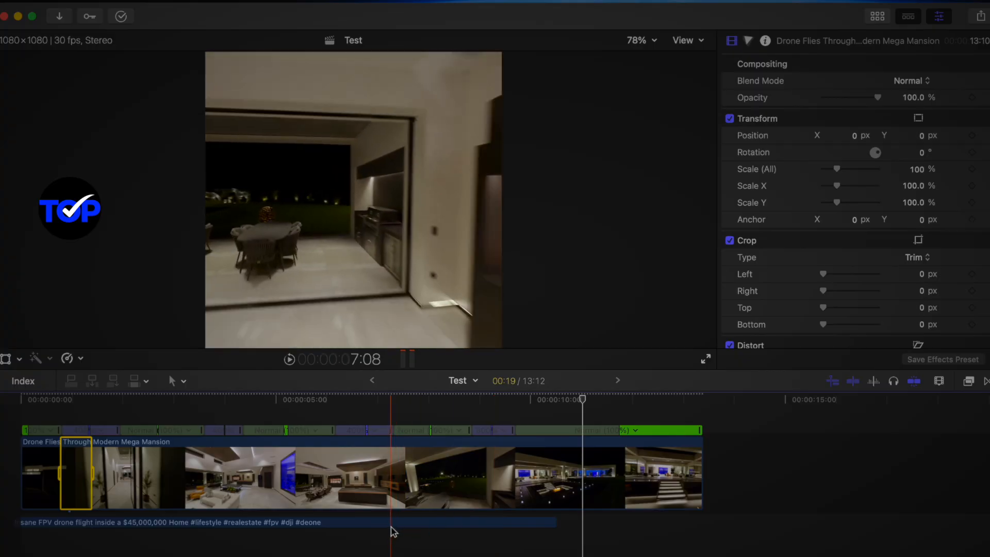
# Duplicate the audio clip, place the copy directly after the original, and trim it to the end of the drone clip
pyautogui.moveTo(394, 531); pyautogui.dragTo(883, 490)
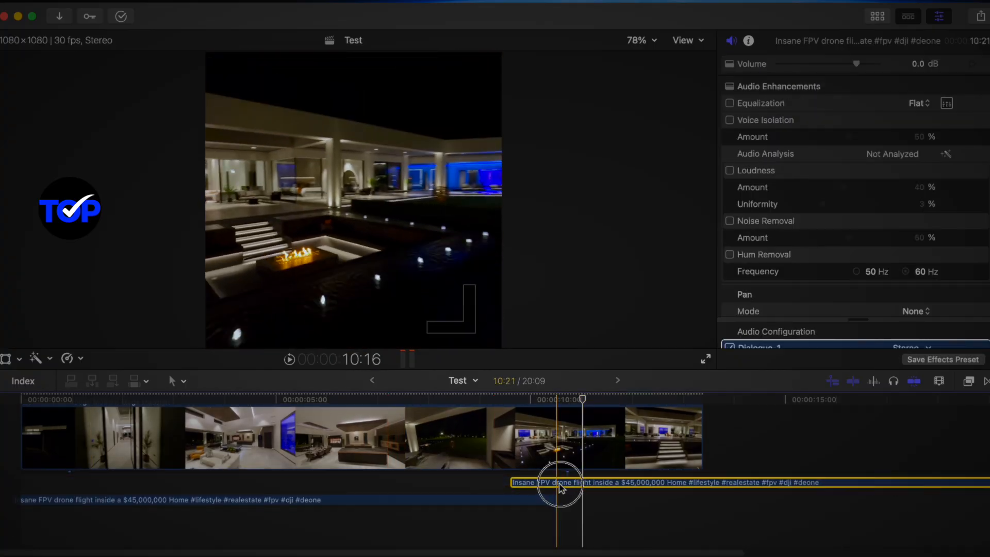
pyautogui.moveTo(561, 487); pyautogui.dragTo(608, 487)
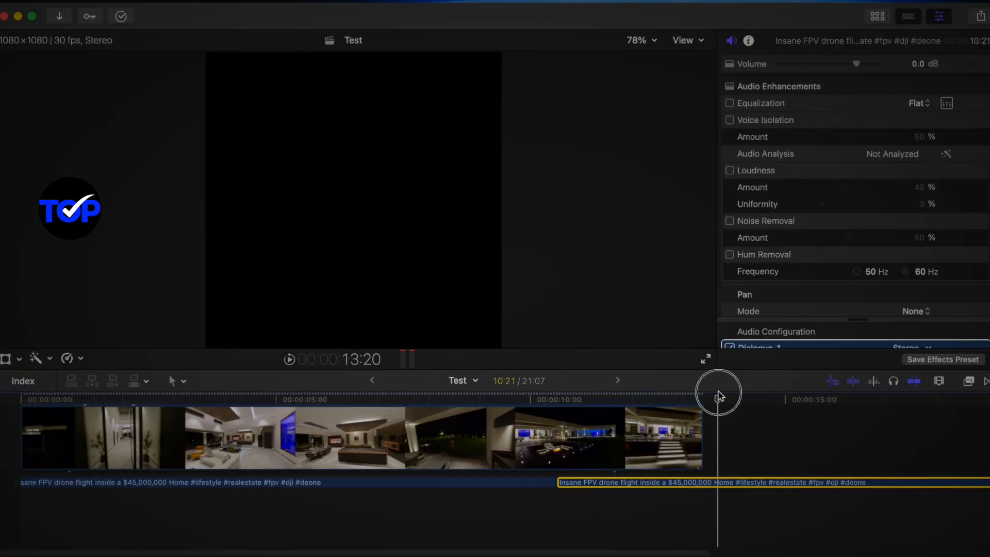
pyautogui.hotkey('alt', ']')
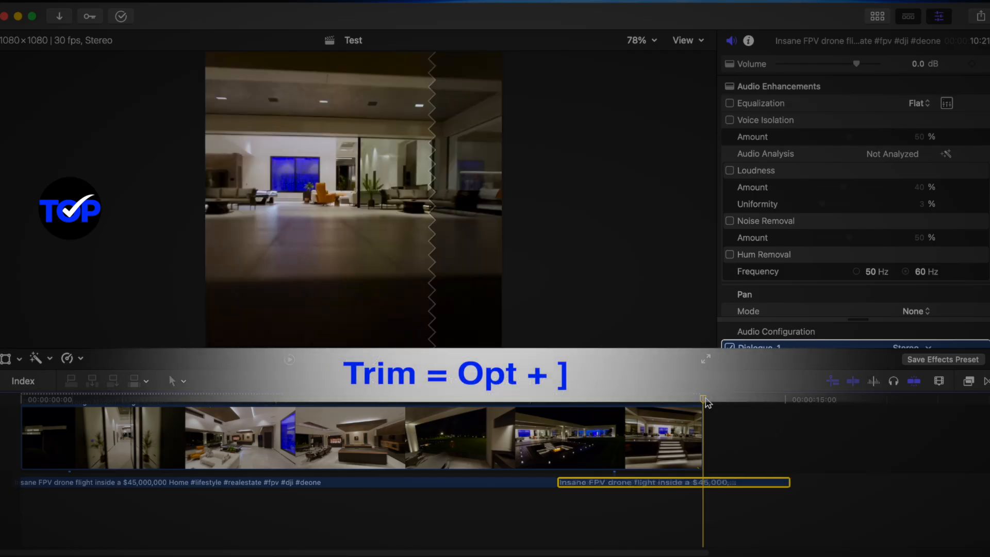
pyautogui.scroll(3, 229, 415)
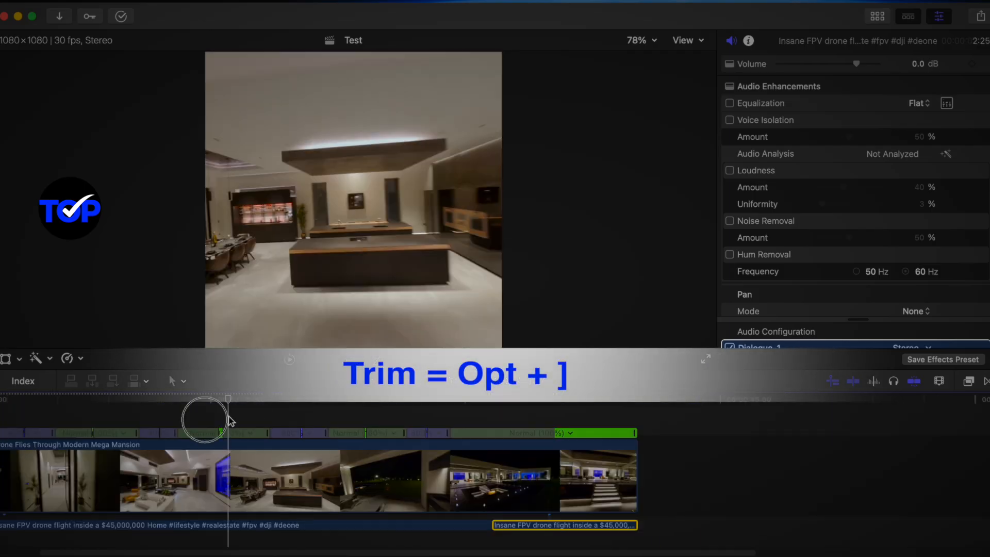
# Add the Moderate Motion Blur 2 title above the start of the drone clip and extend it to the clip's full length
pyautogui.moveTo(229, 415); pyautogui.dragTo(85, 416)
pyautogui.scroll(1, 88, 436)
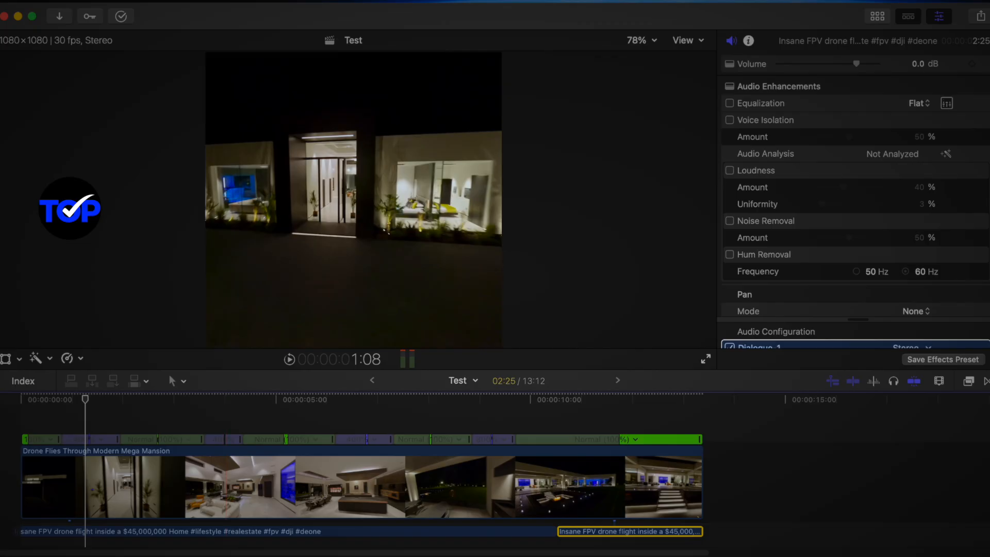
pyautogui.click(877, 16)
pyautogui.click(48, 228)
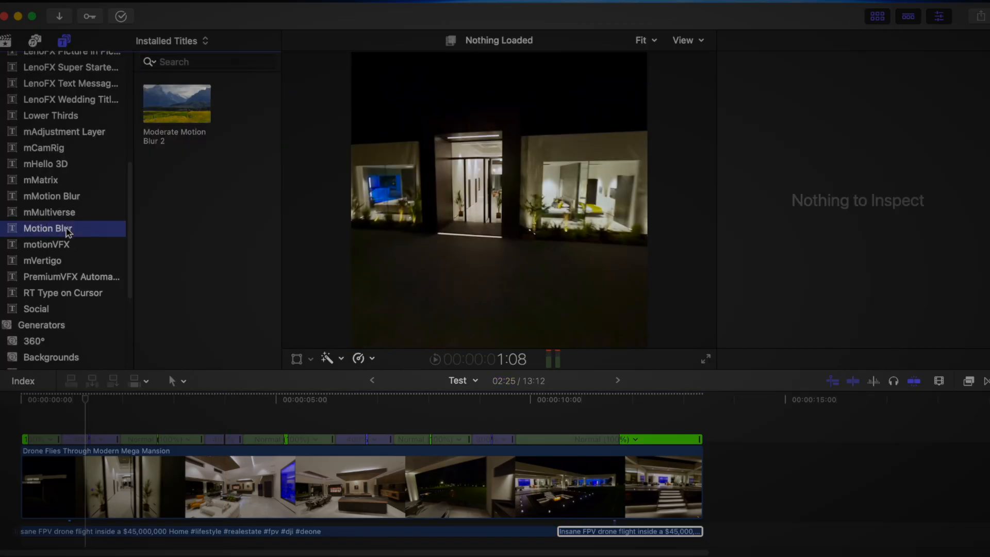
pyautogui.moveTo(187, 113); pyautogui.dragTo(31, 425)
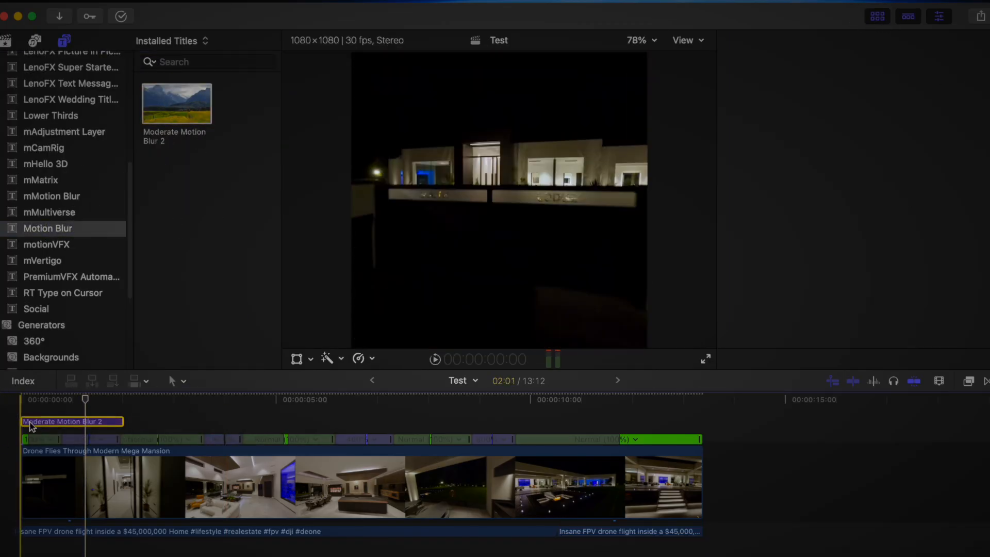
pyautogui.moveTo(123, 421); pyautogui.dragTo(695, 434)
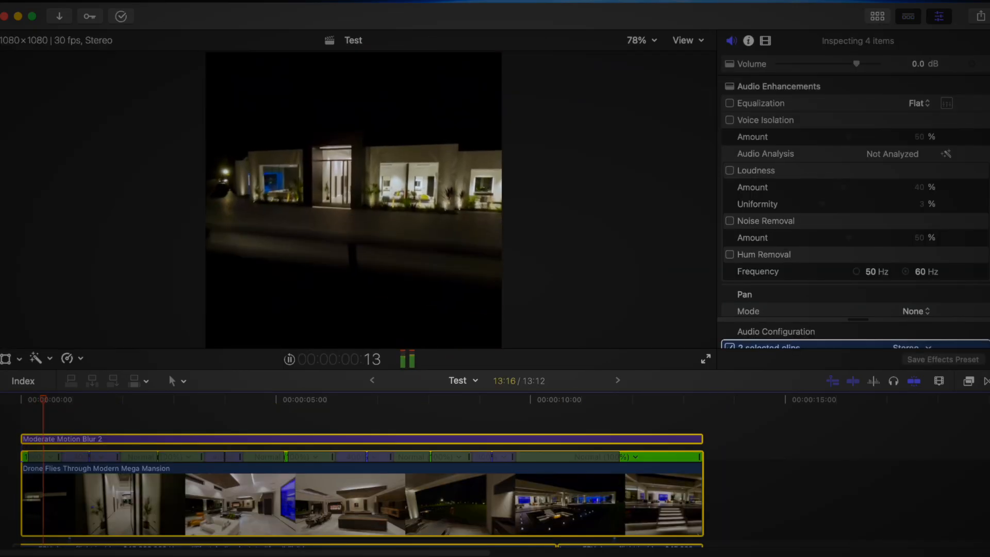